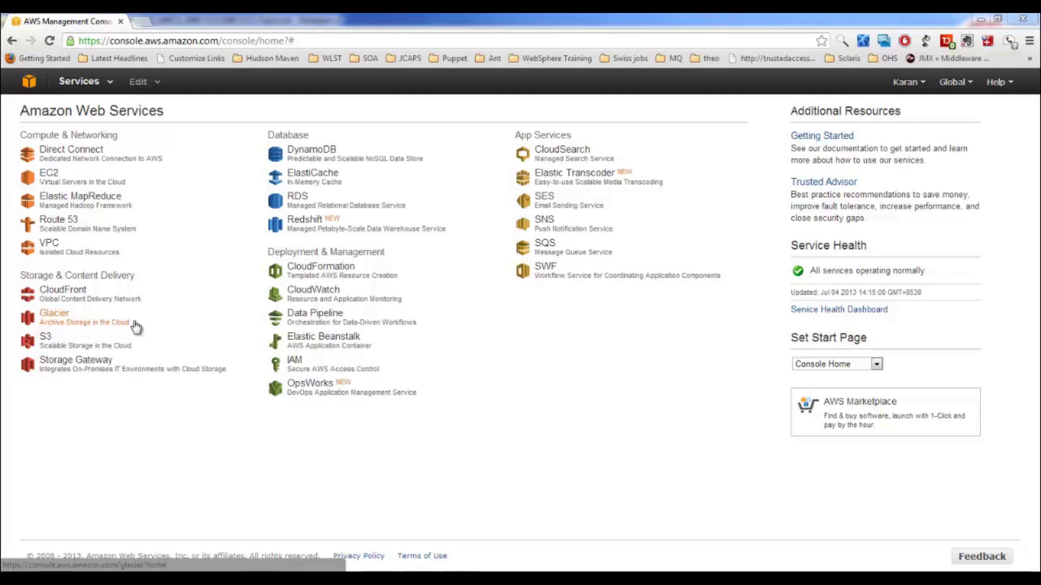
- Open the Glacier service and create a vault named myvault in the US West (Oregon) region, without setting up notifications
click(63, 325)
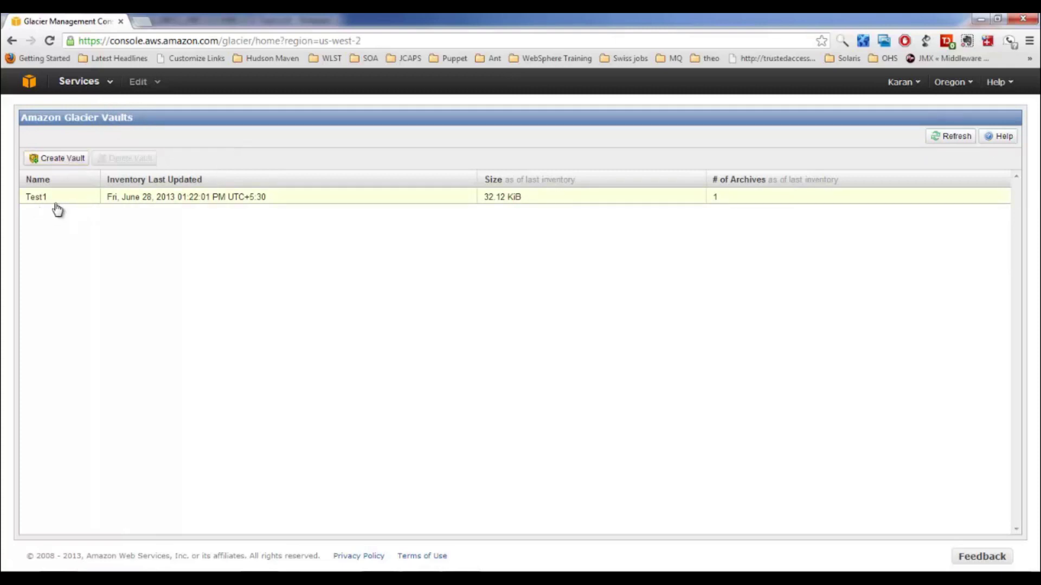
click(75, 159)
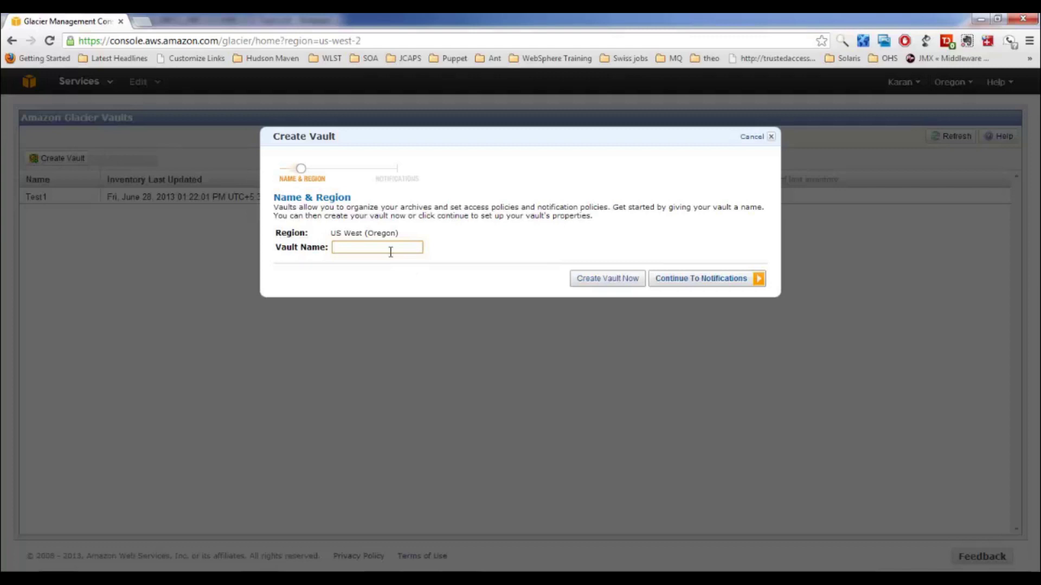
text(myvault)
click(619, 283)
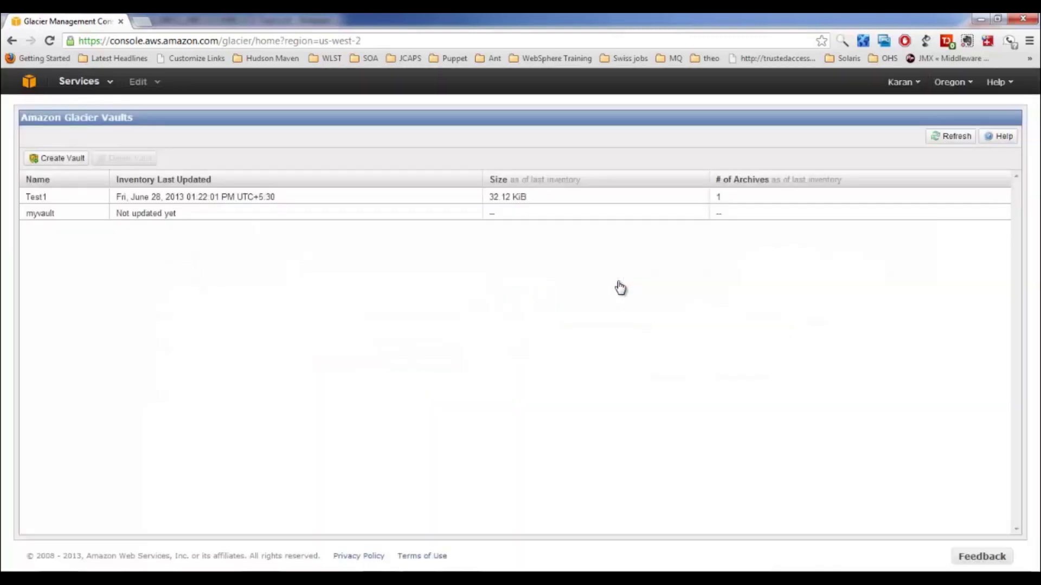
- Check which regions are offered for Glacier and go to the S3 service
click(969, 84)
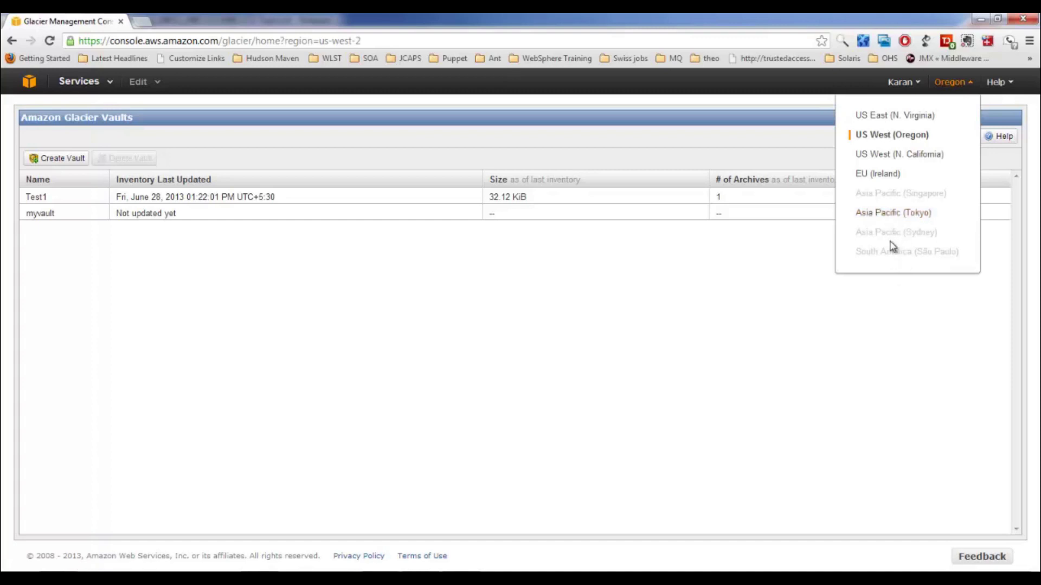
click(620, 324)
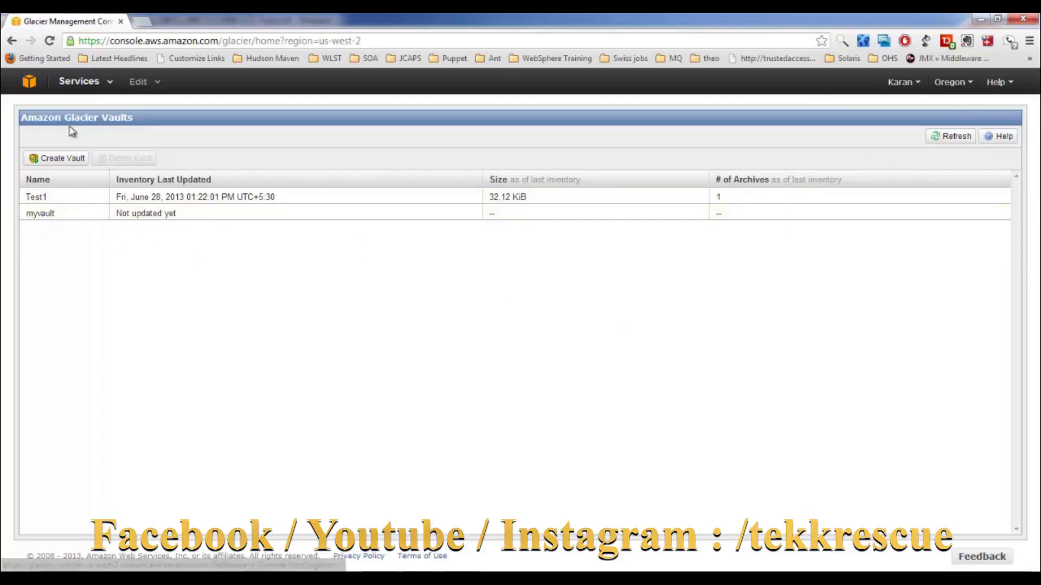
click(111, 83)
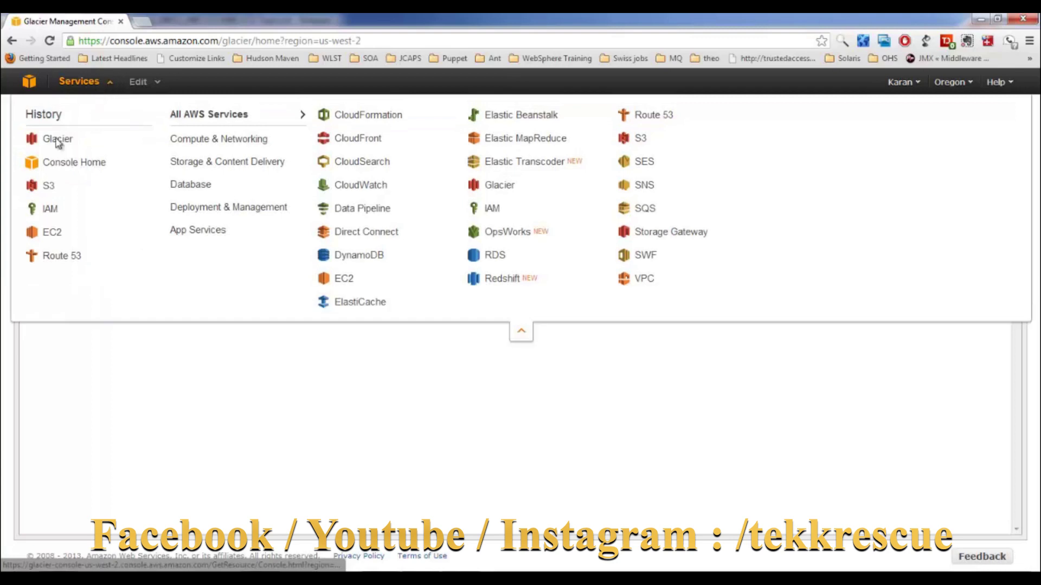
click(48, 187)
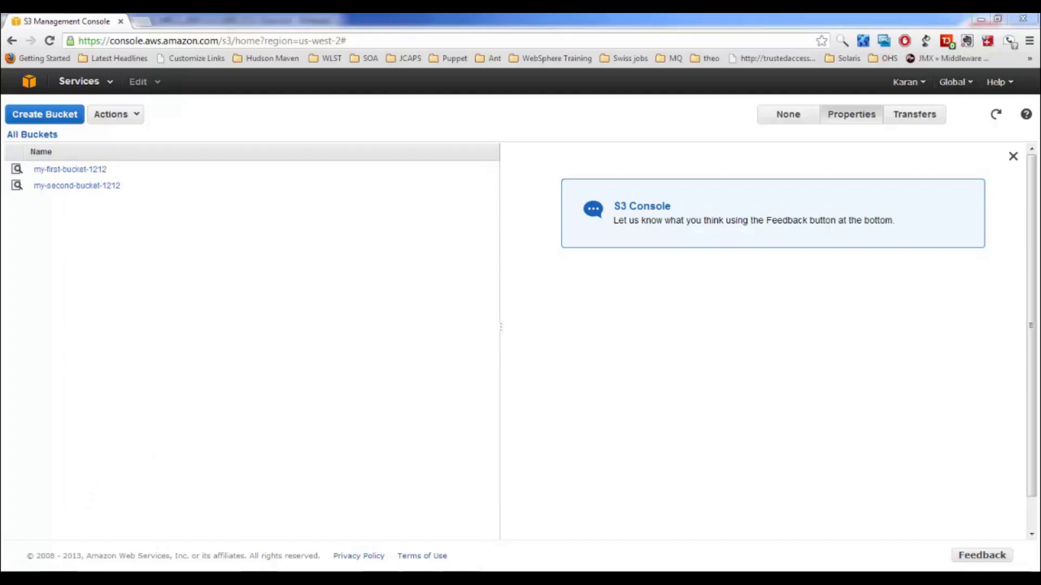
- Launch CloudBerry Explorer for Amazon S3 and postpone the product registration
key(super)
click(61, 528)
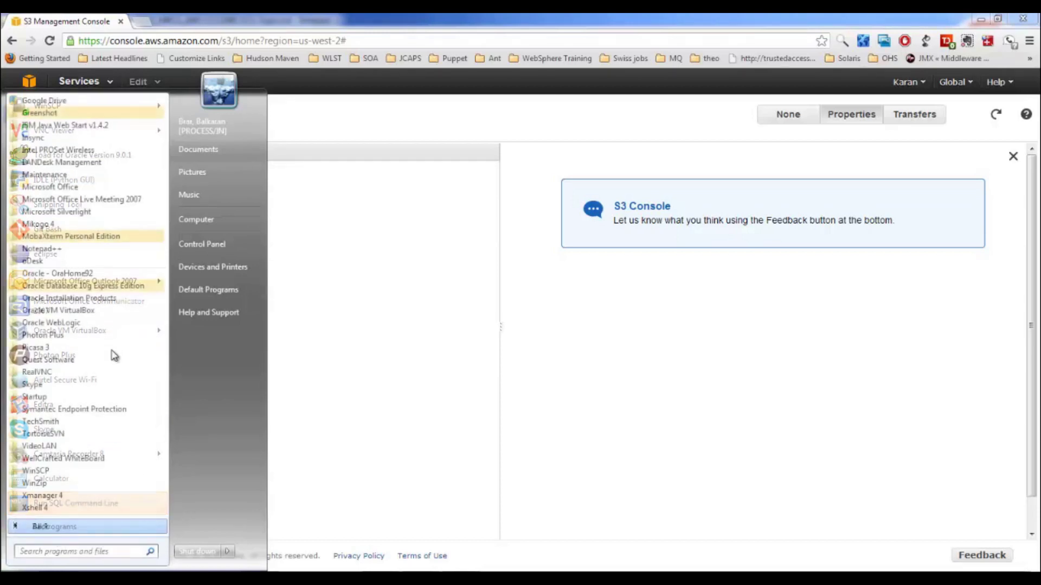
scroll(92, 367, up, 5)
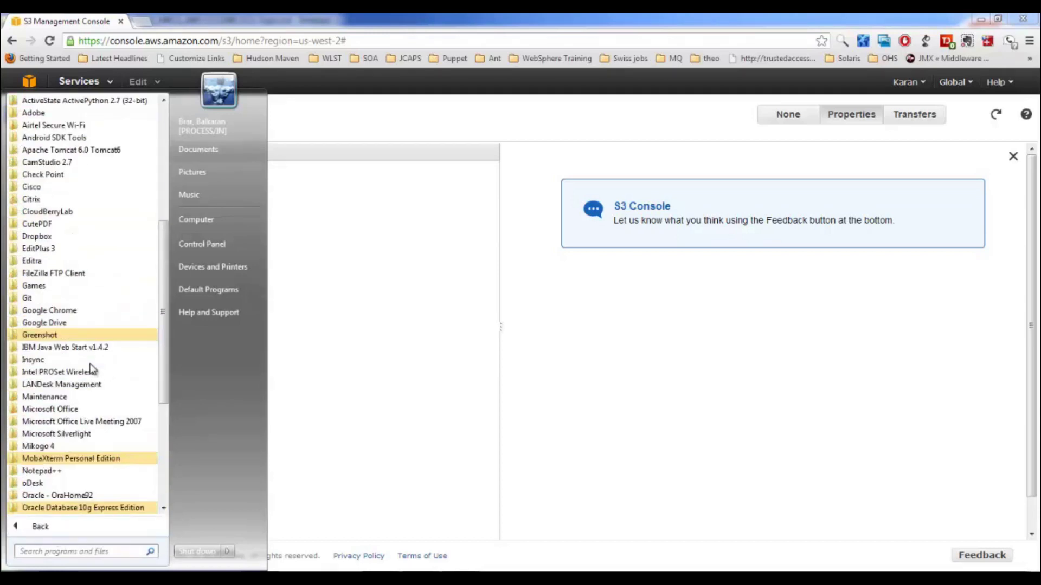
scroll(84, 269, up, 1)
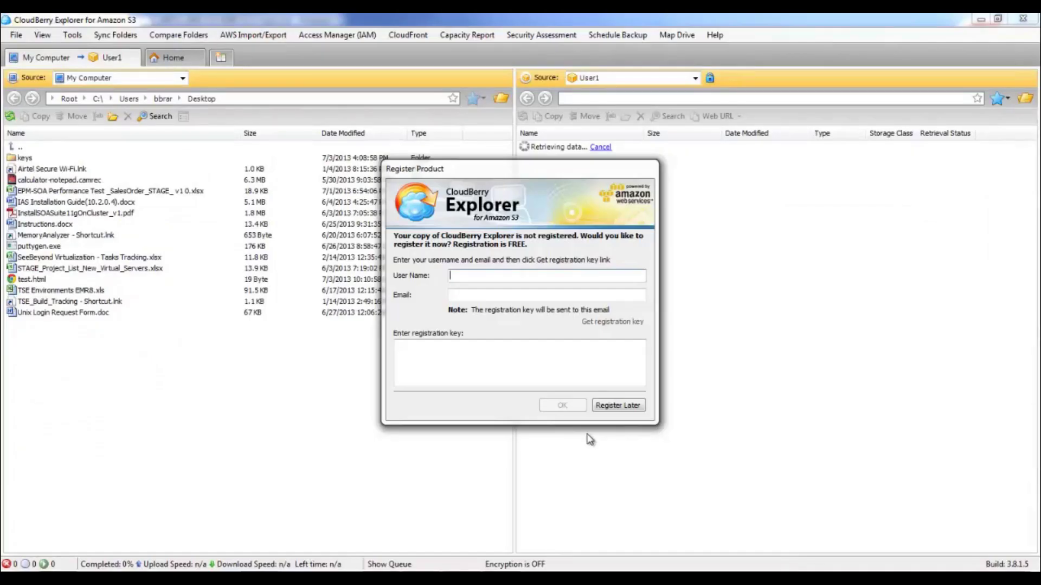
click(617, 408)
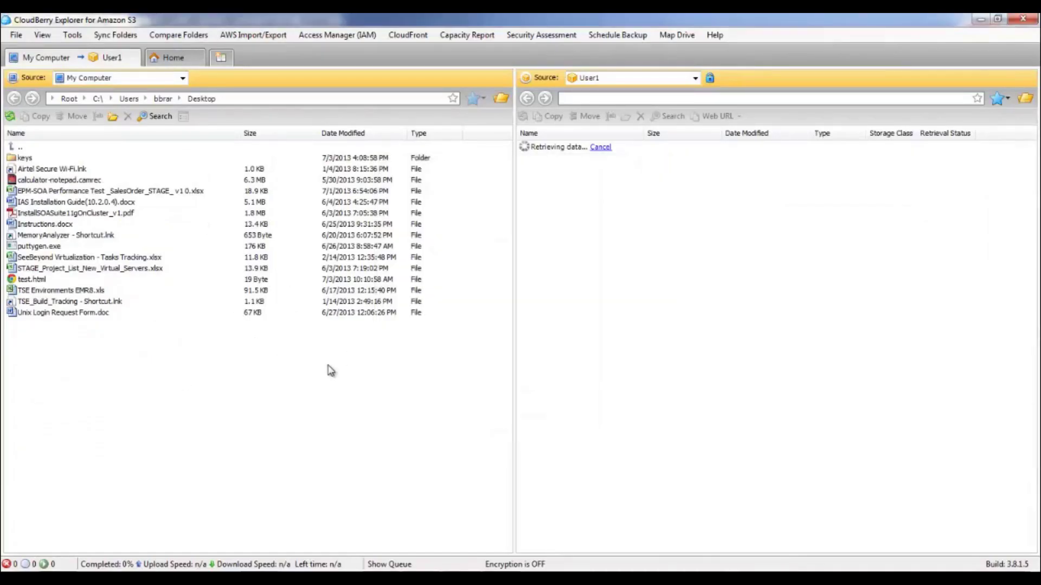
- Examine the registered Amazon Glacier accounts and the fields needed for a new account, without adding one
click(16, 36)
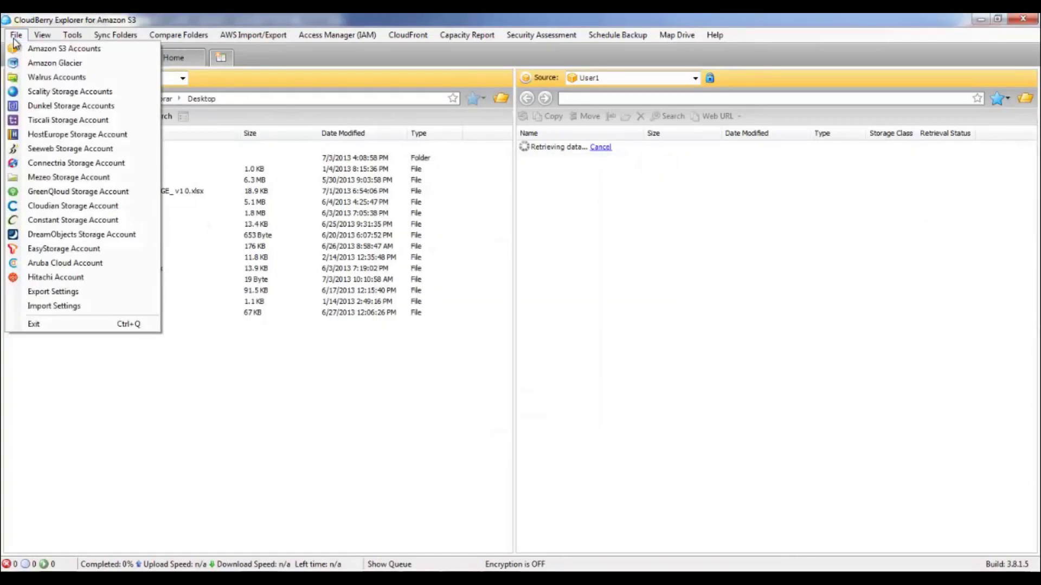
click(42, 66)
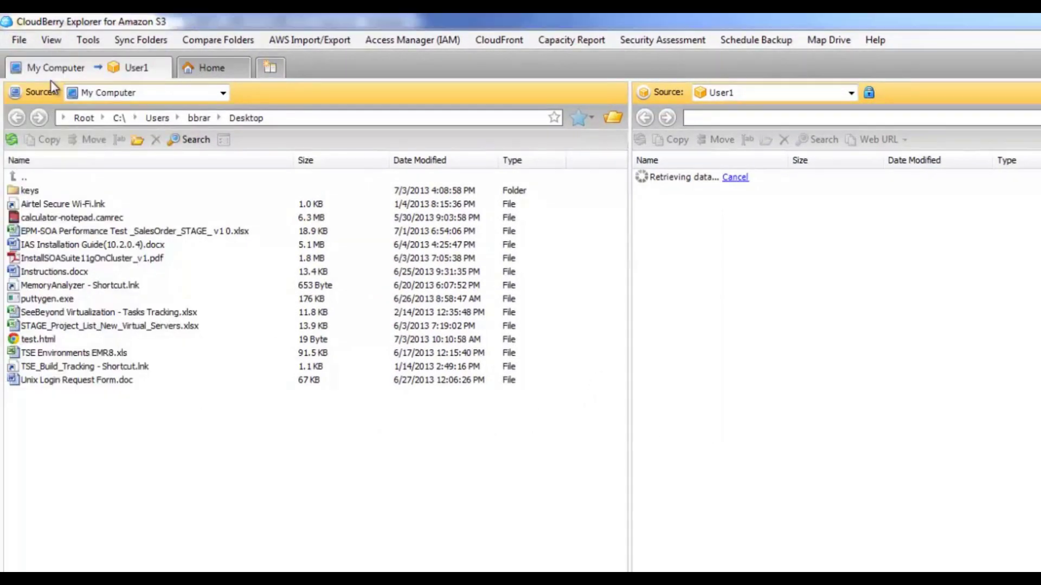
click(526, 305)
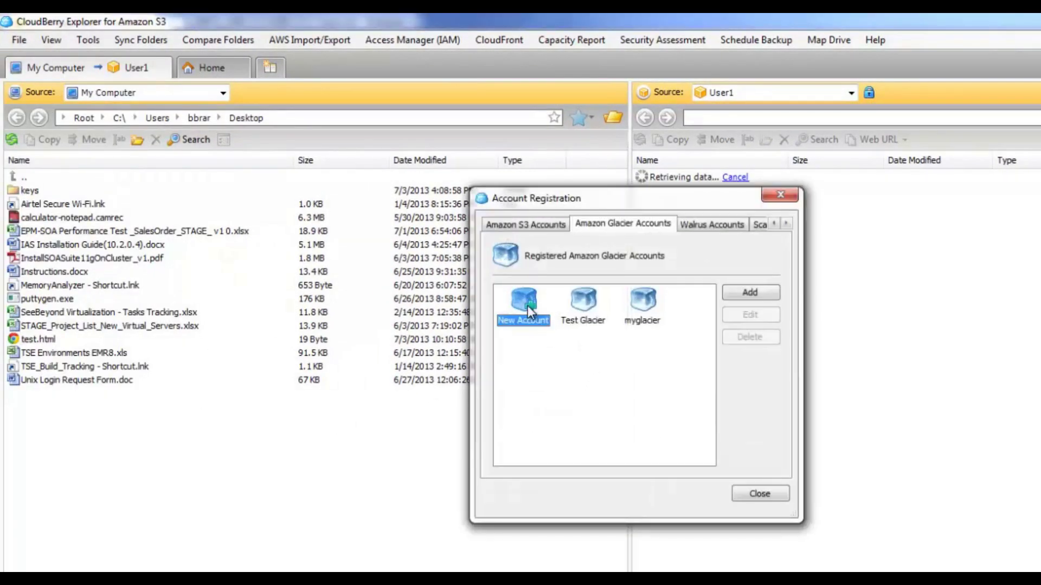
click(763, 297)
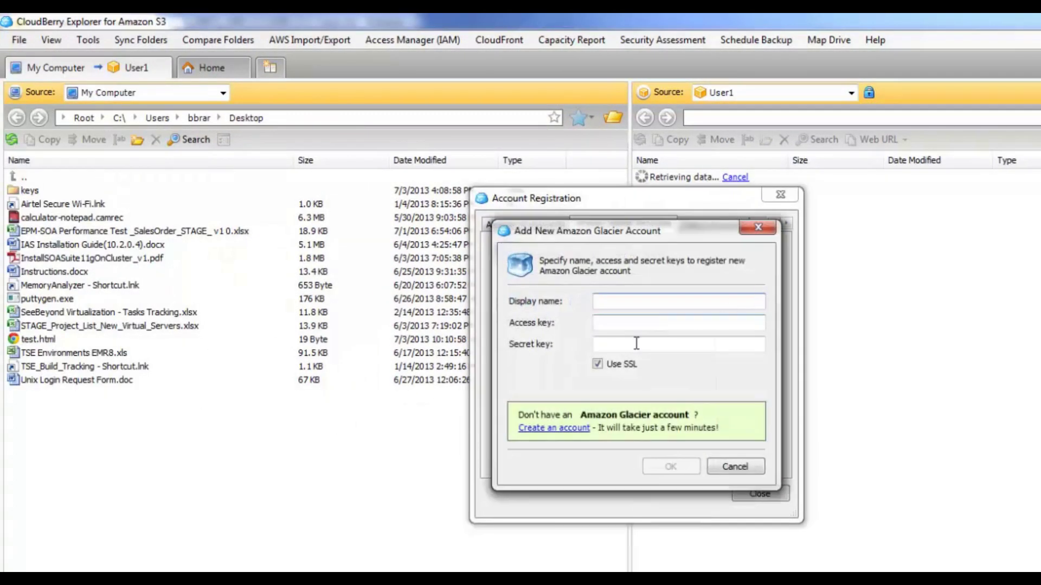
click(623, 325)
click(617, 344)
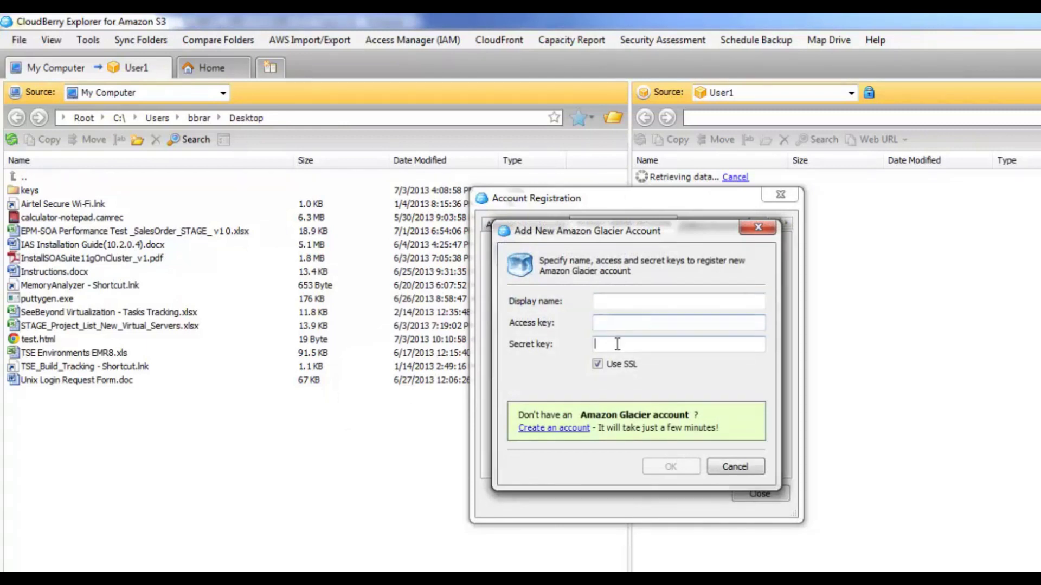
click(735, 467)
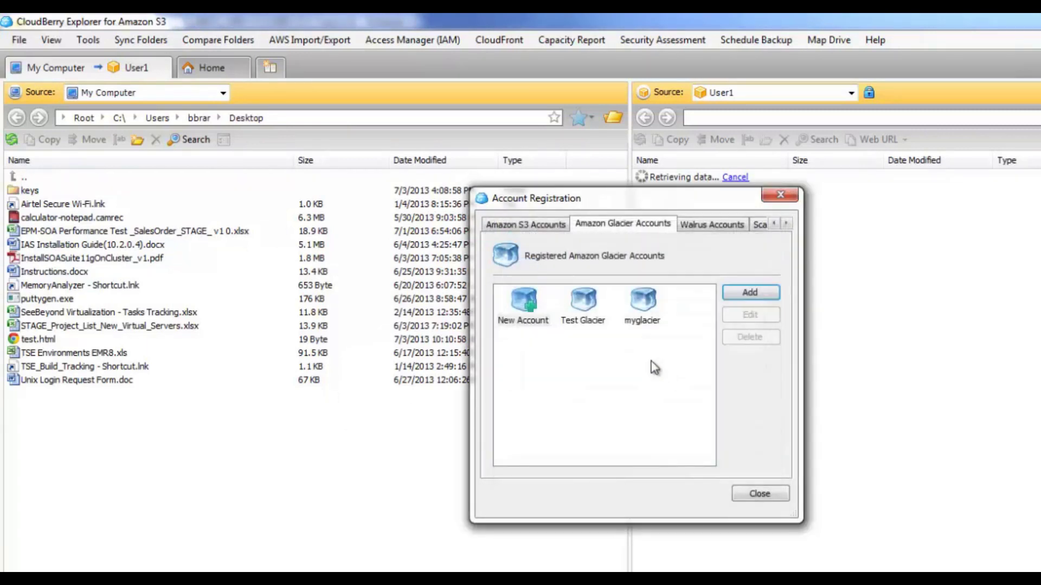
click(589, 306)
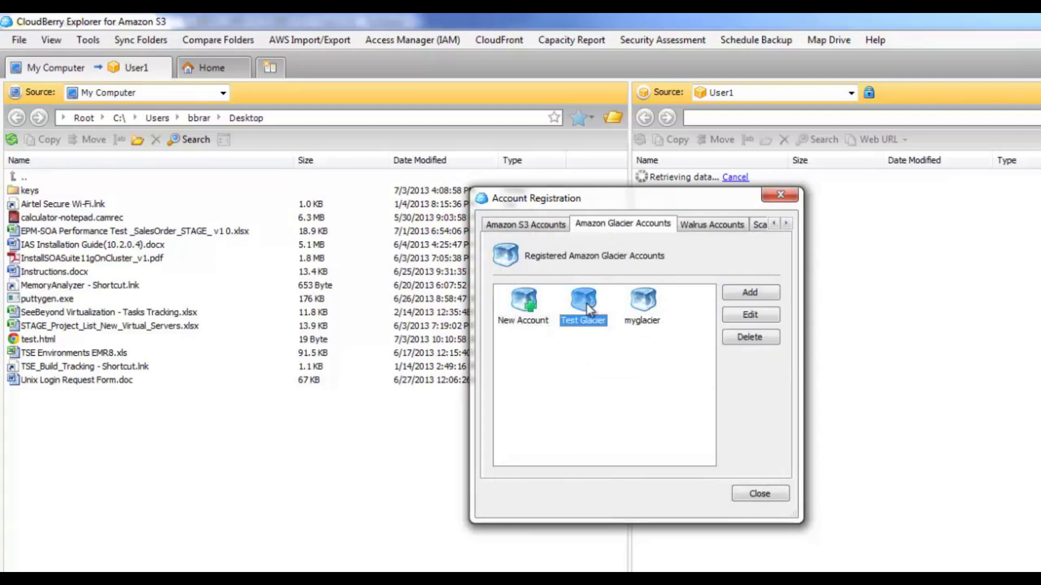
click(766, 494)
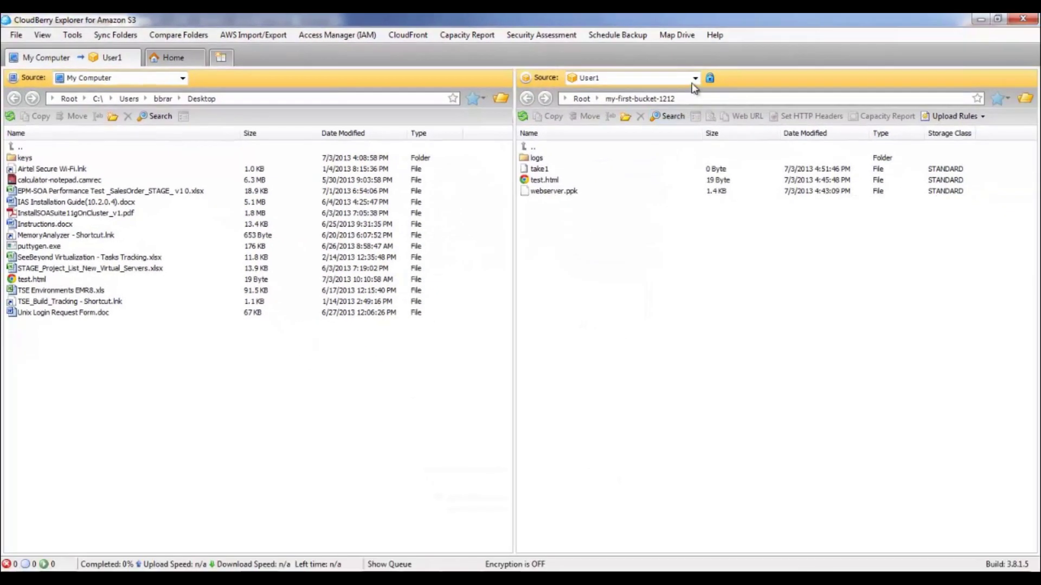
- Set the cloud storage source to the Test Glacier account and select the myvault vault
click(694, 78)
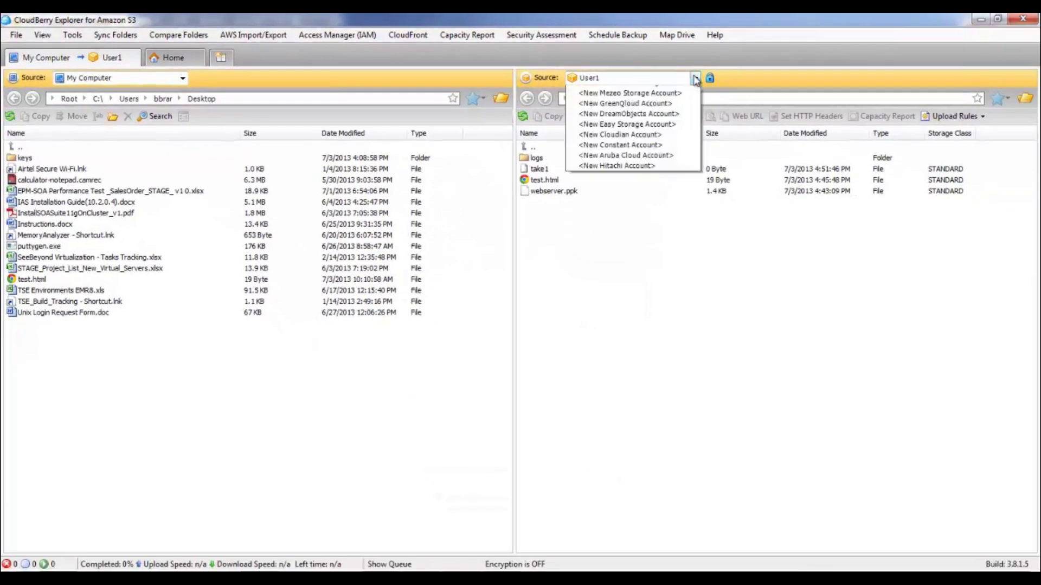
click(630, 106)
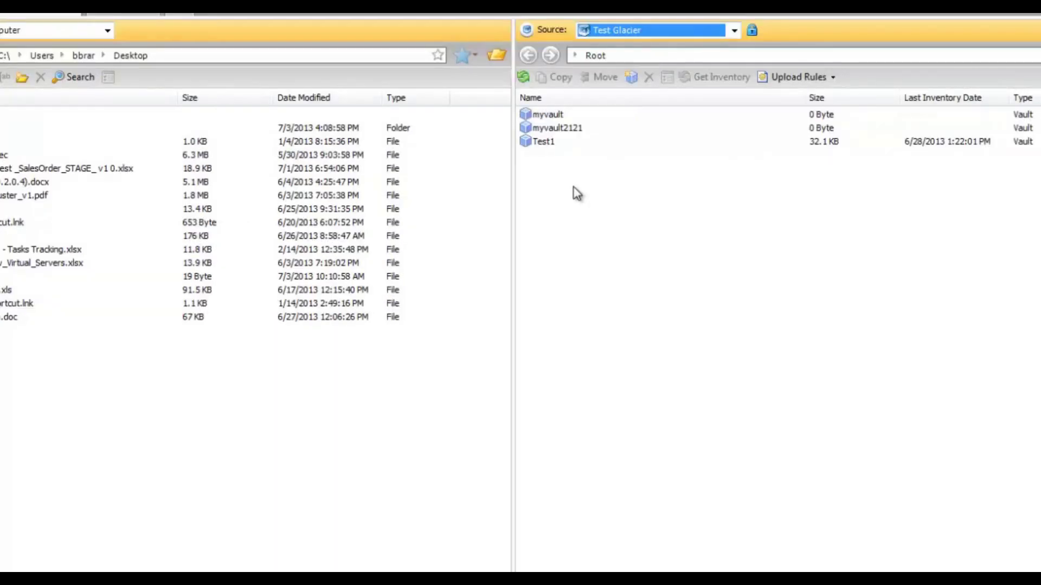
click(553, 116)
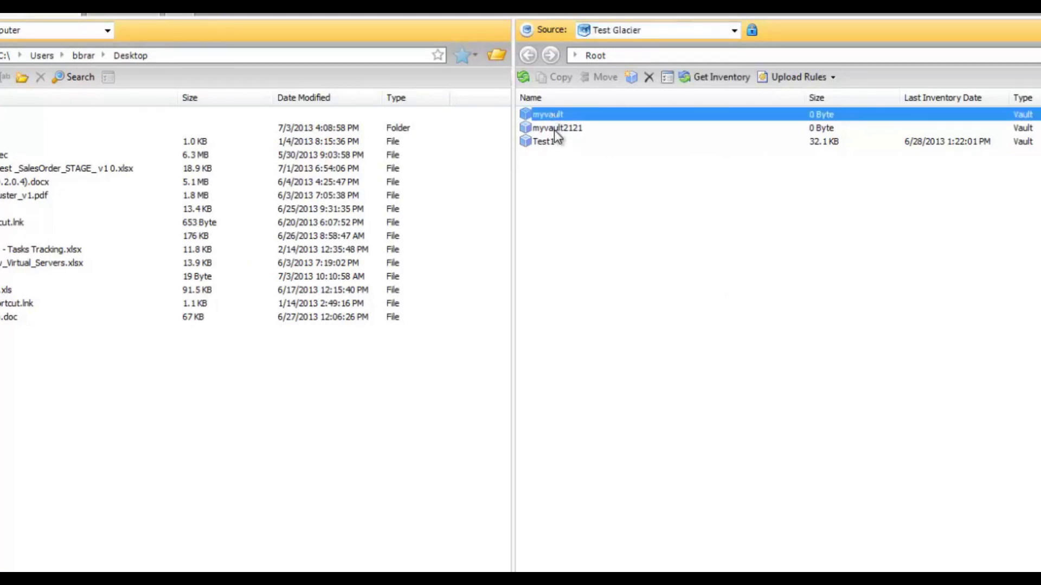
click(555, 129)
click(547, 141)
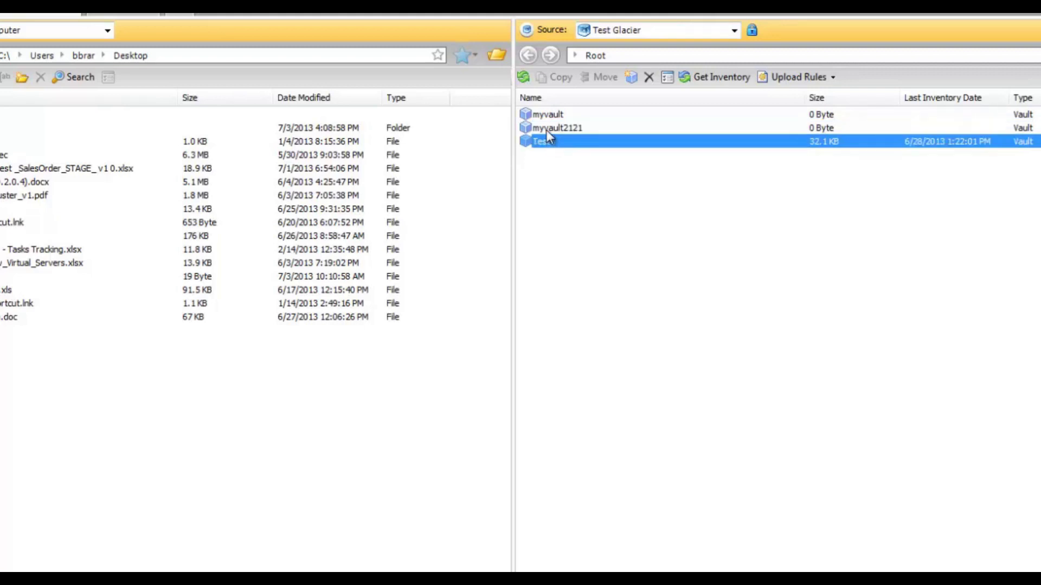
click(547, 132)
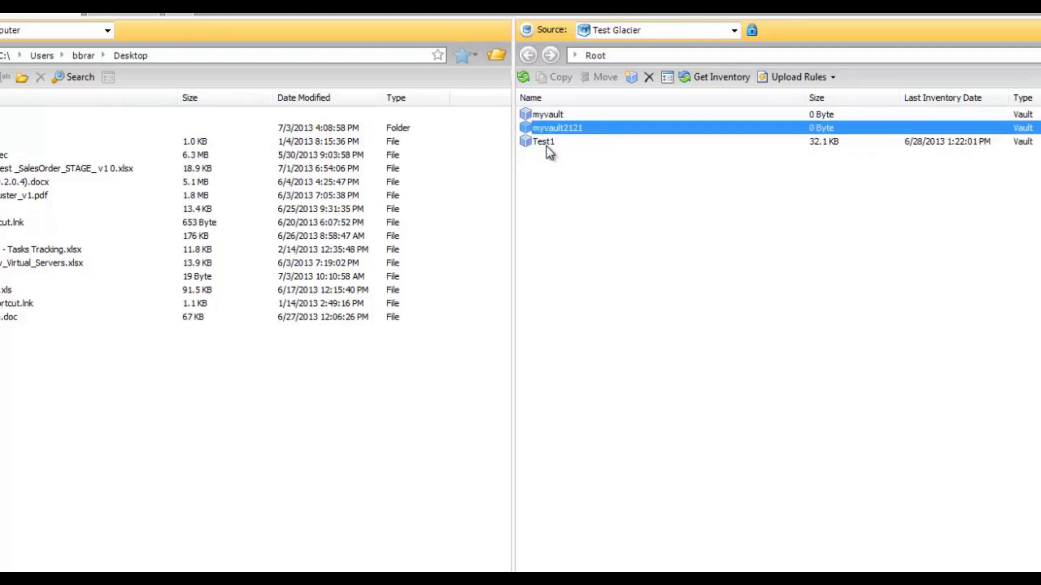
click(554, 114)
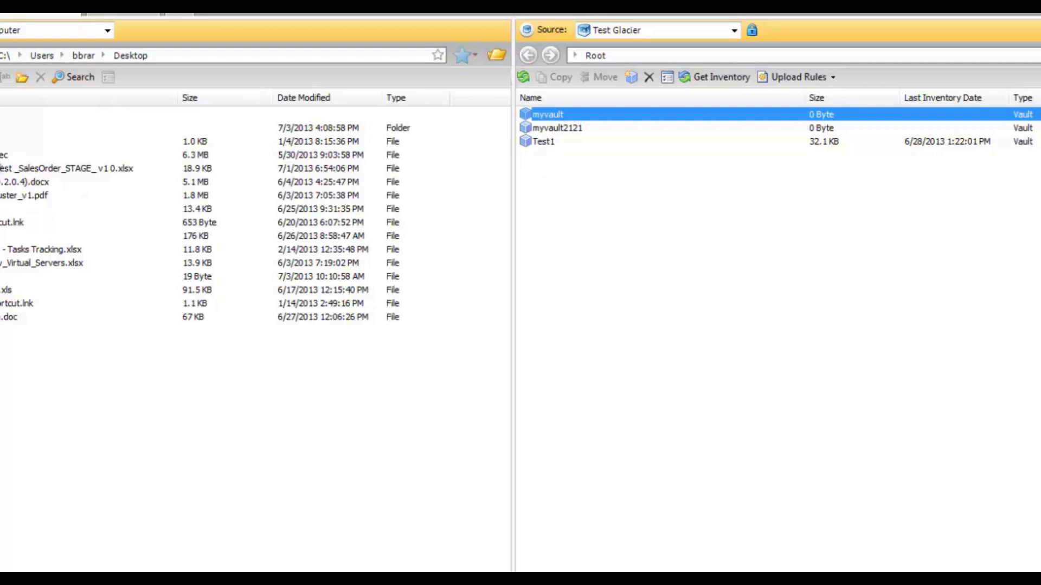
- Upload the dbserver file from the keys folder on the Desktop into the myvault vault
click(25, 157)
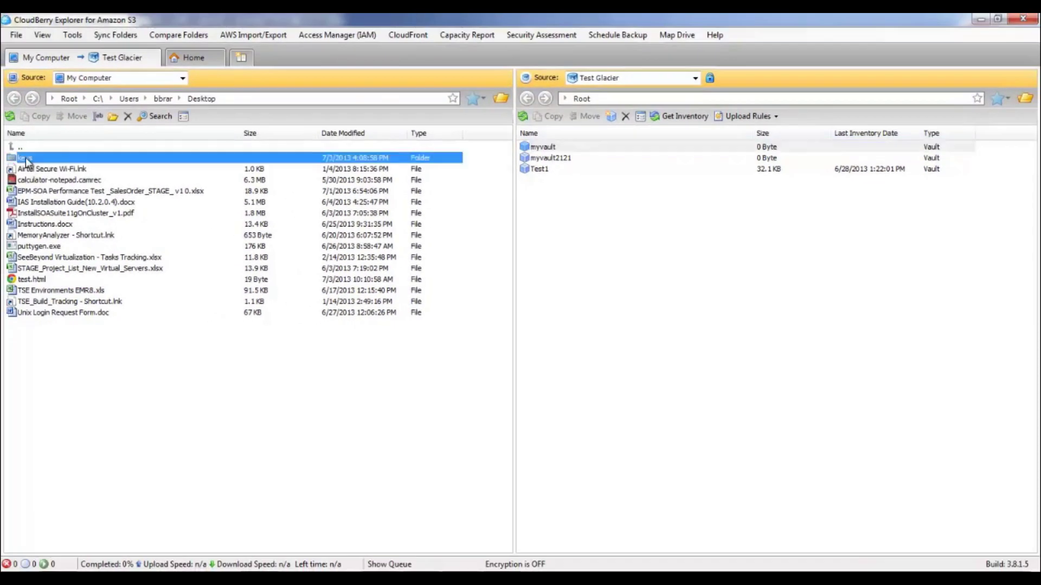
double_click(26, 158)
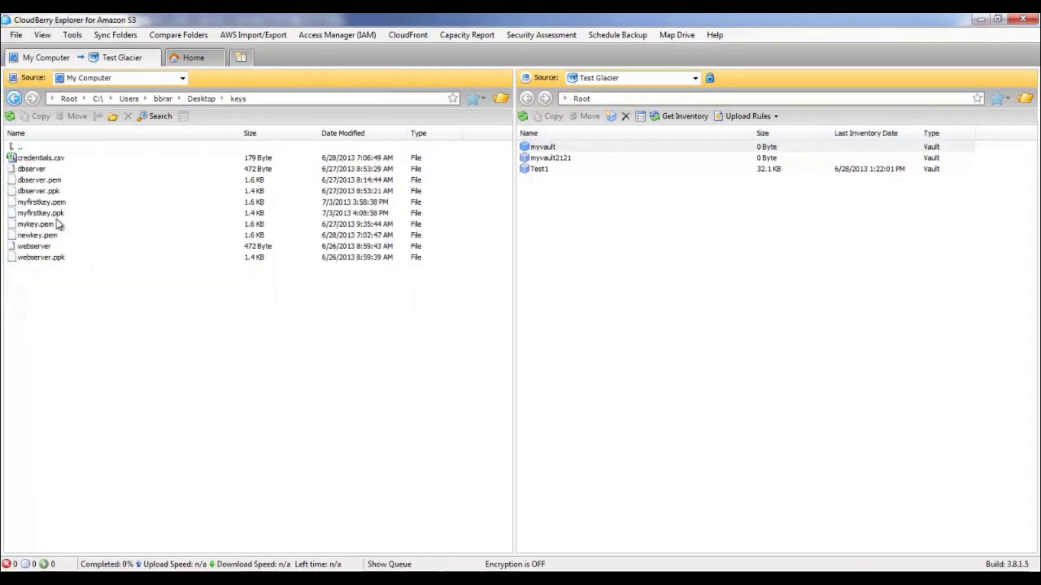
click(36, 171)
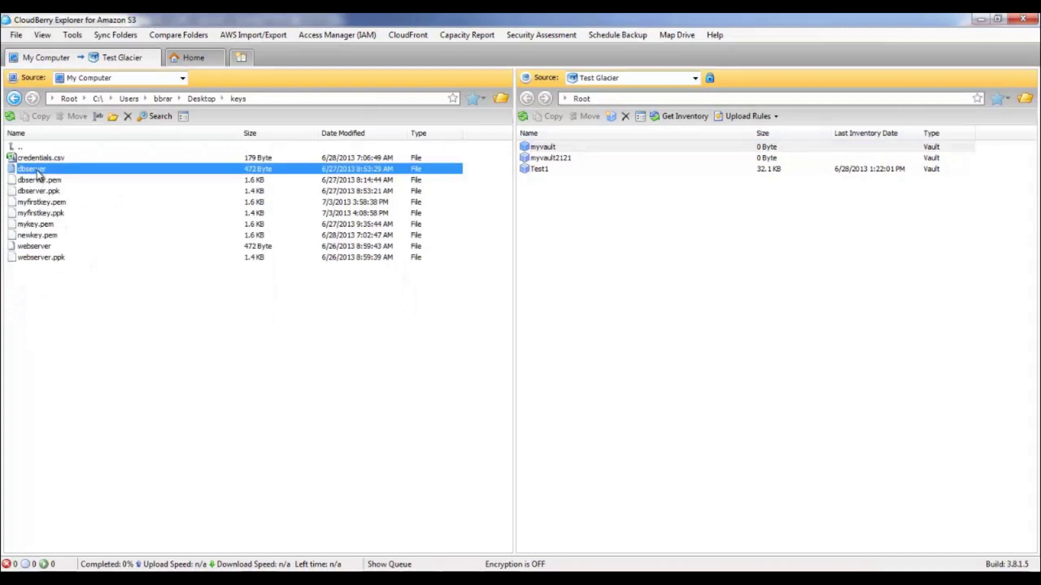
double_click(558, 148)
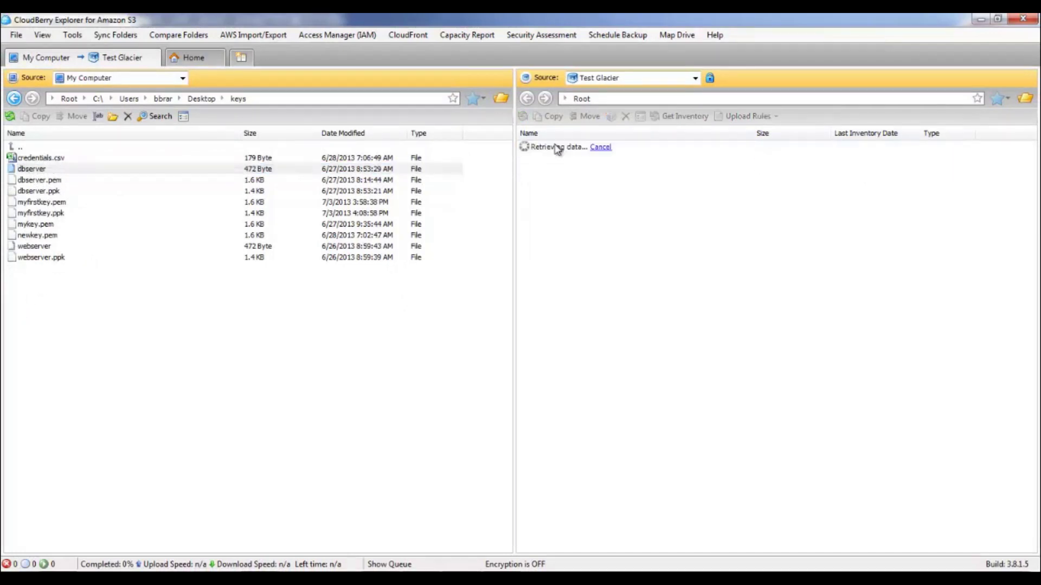
click(31, 171)
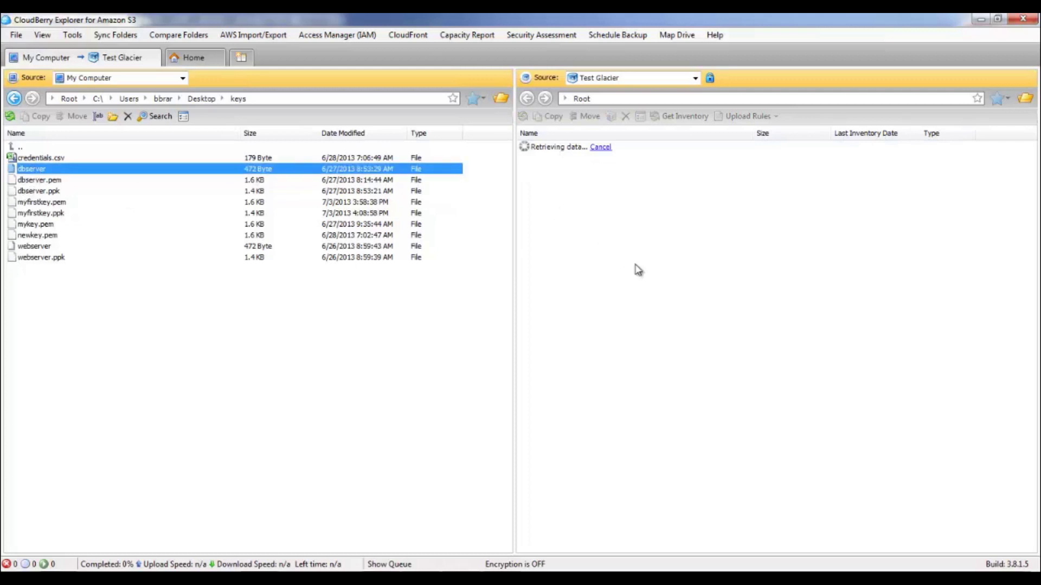
drag(70, 173, 652, 330)
click(546, 325)
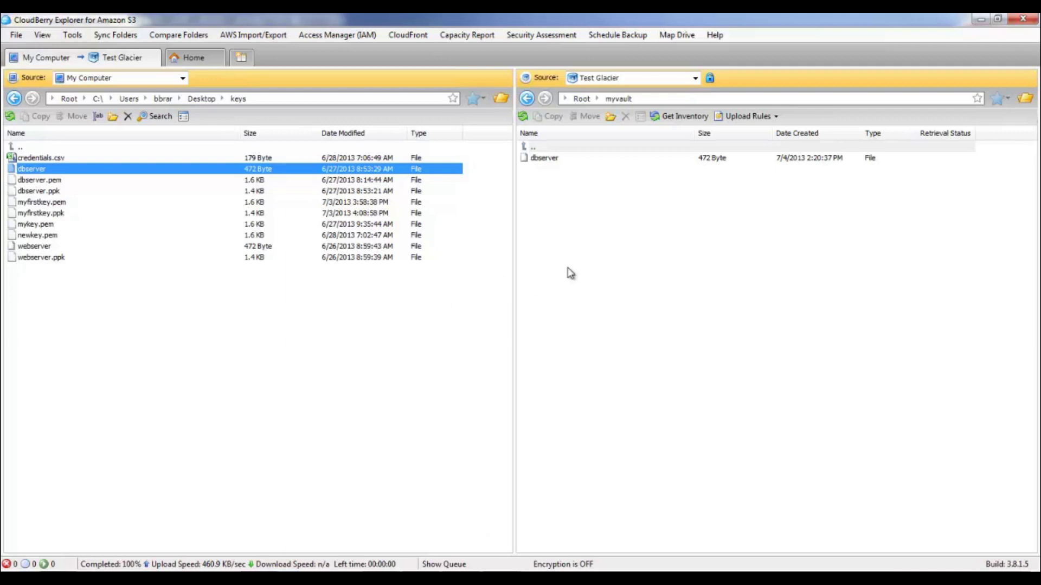
- Switch to the AWS Management Console in the browser and go to the S3 service
key(alt+Tab)
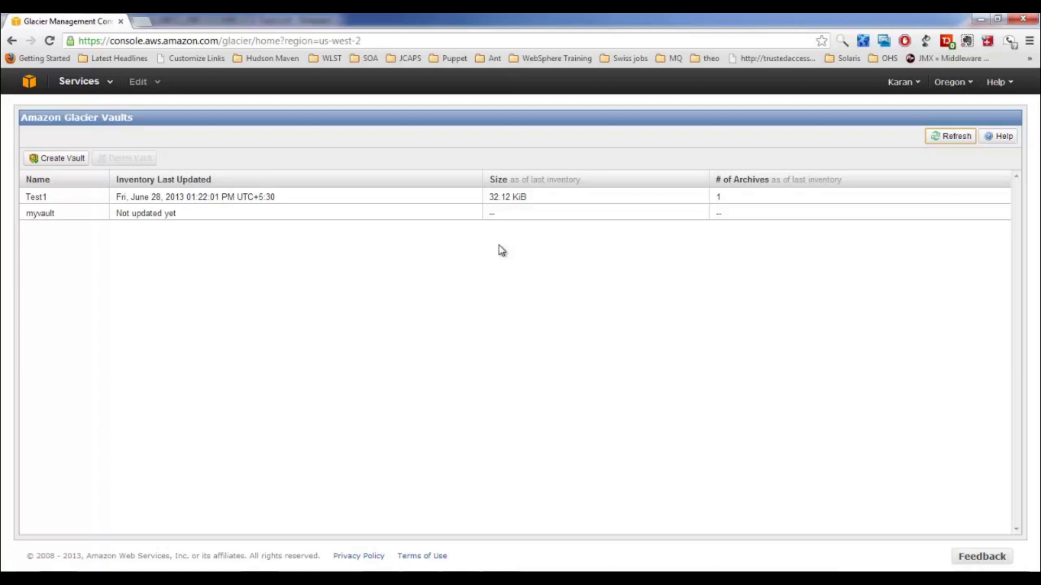
click(109, 81)
click(52, 163)
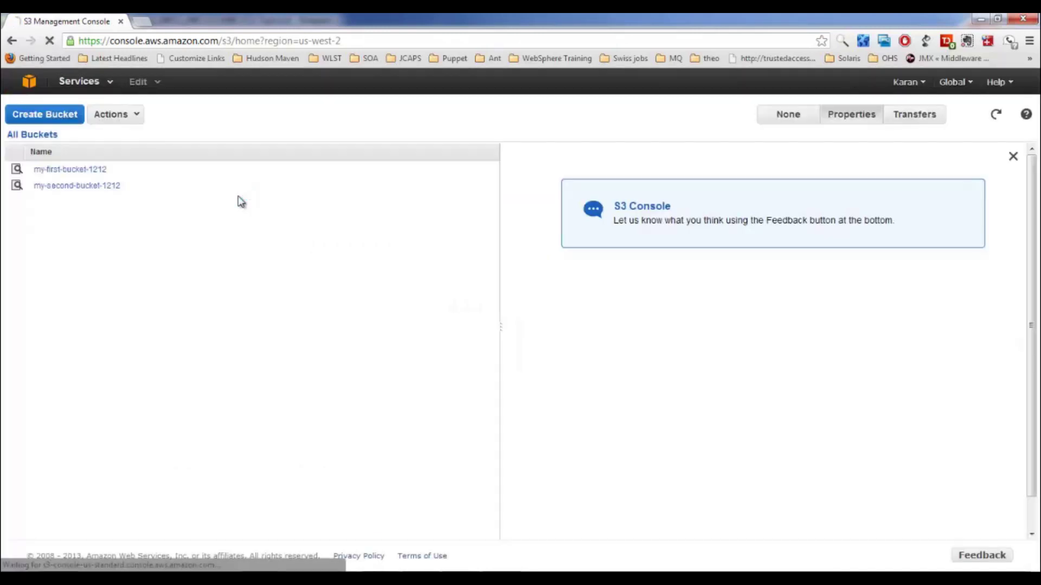
- Show the properties of the my-first-bucket-1212 bucket and expand its Lifecycle settings
right_click(71, 169)
click(92, 253)
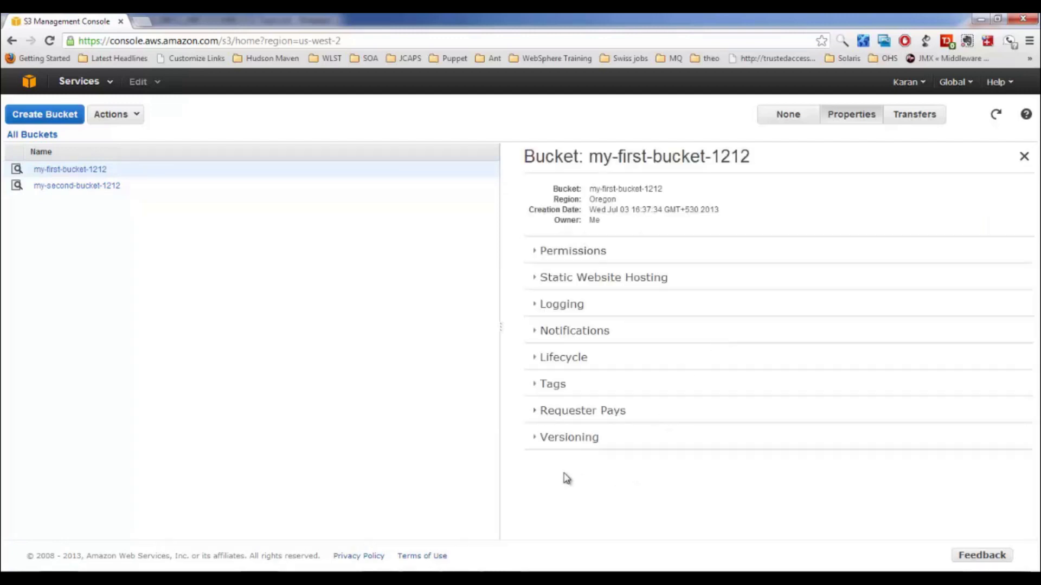
click(565, 359)
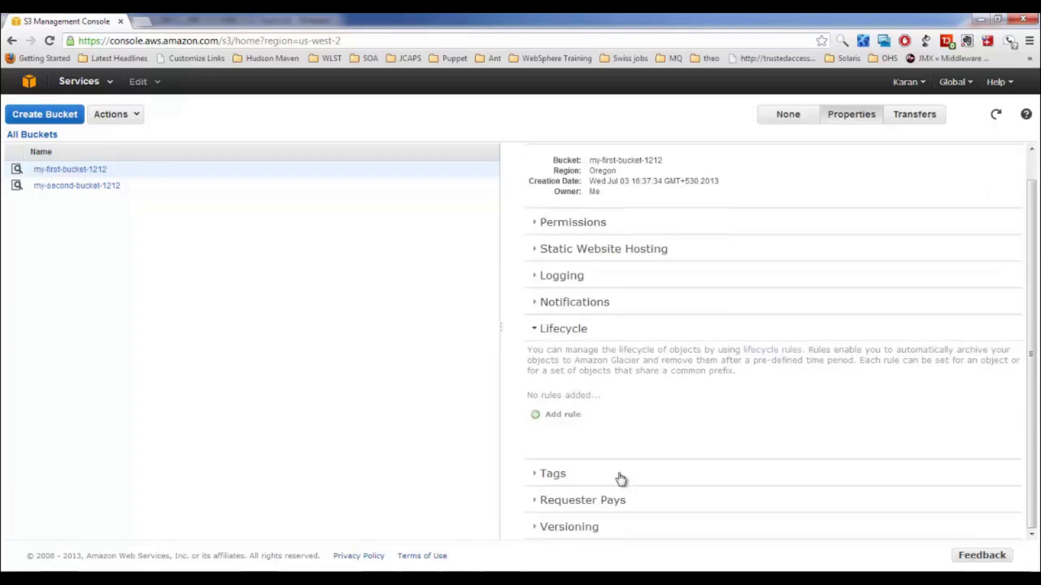
- Start a new lifecycle rule for my-first-bucket-1212 that applies to the entire bucket and counts days from the creation date
click(562, 415)
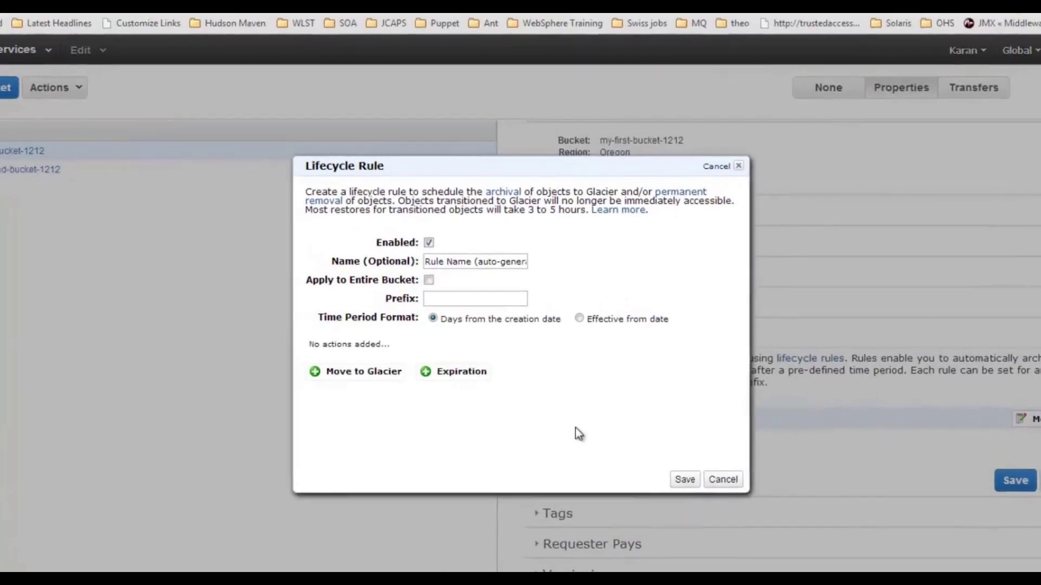
click(478, 259)
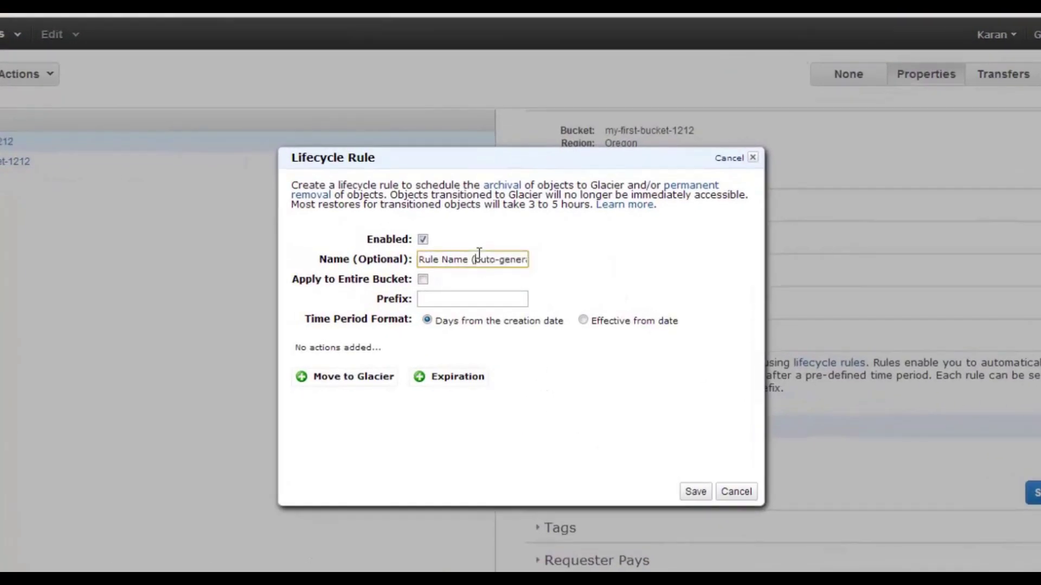
drag(420, 259, 623, 258)
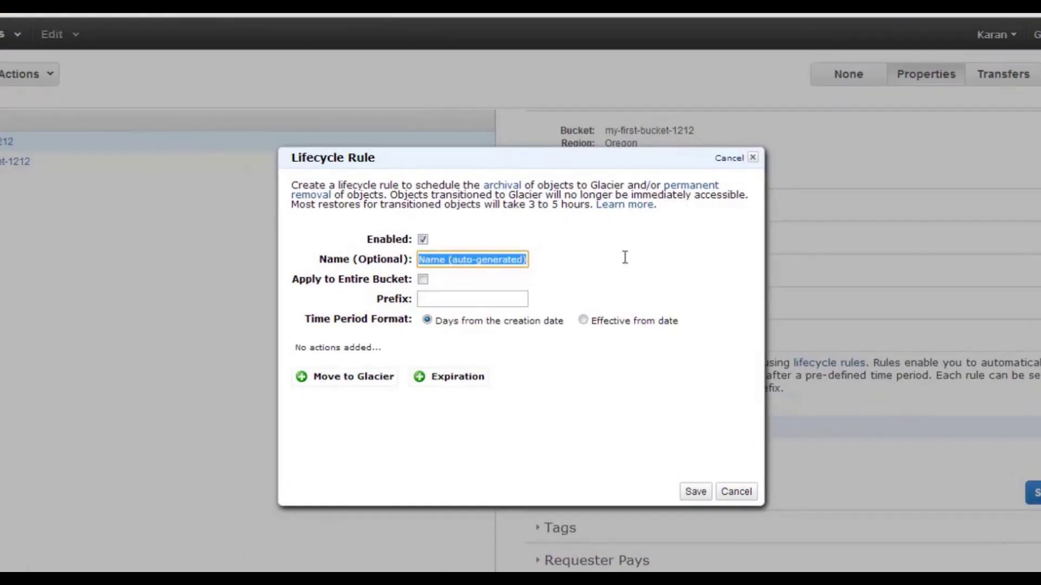
click(481, 279)
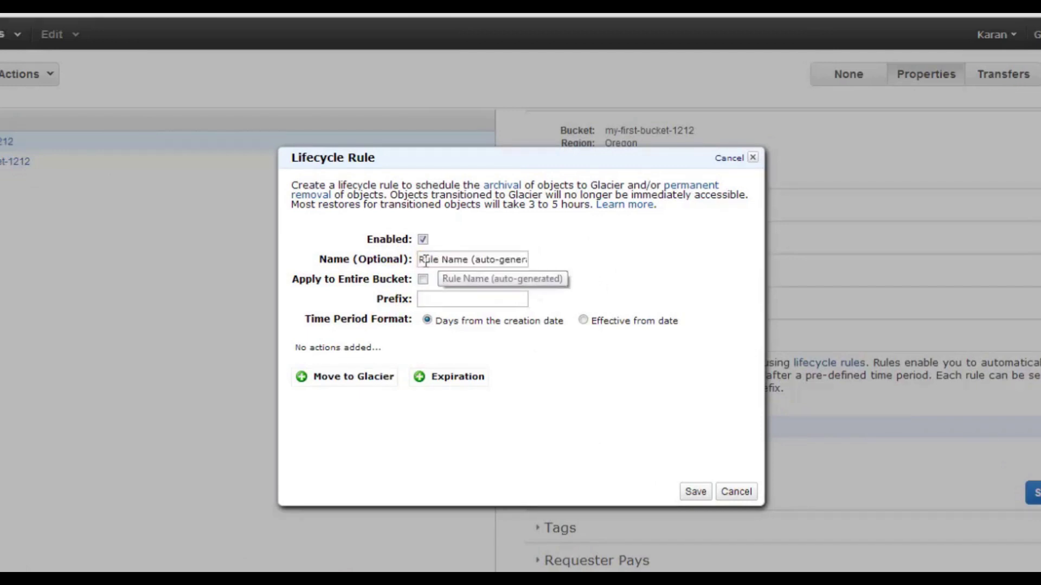
drag(425, 260, 549, 273)
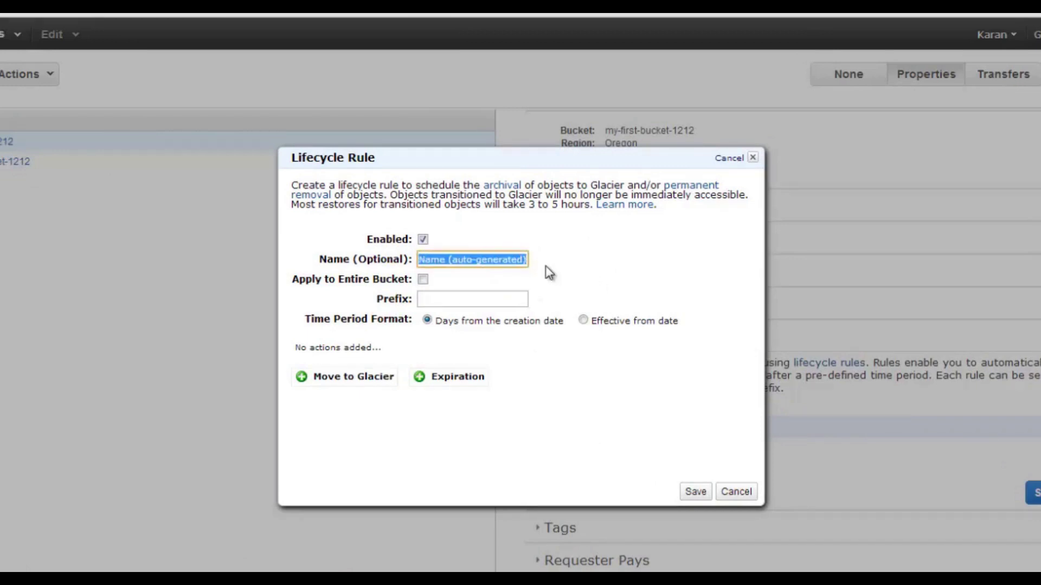
click(423, 280)
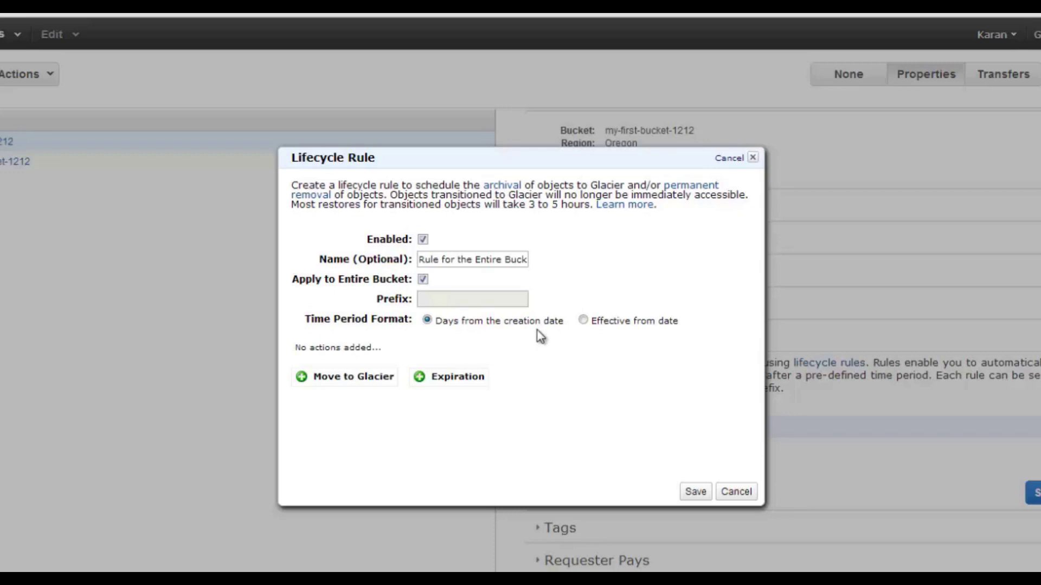
click(582, 320)
click(427, 320)
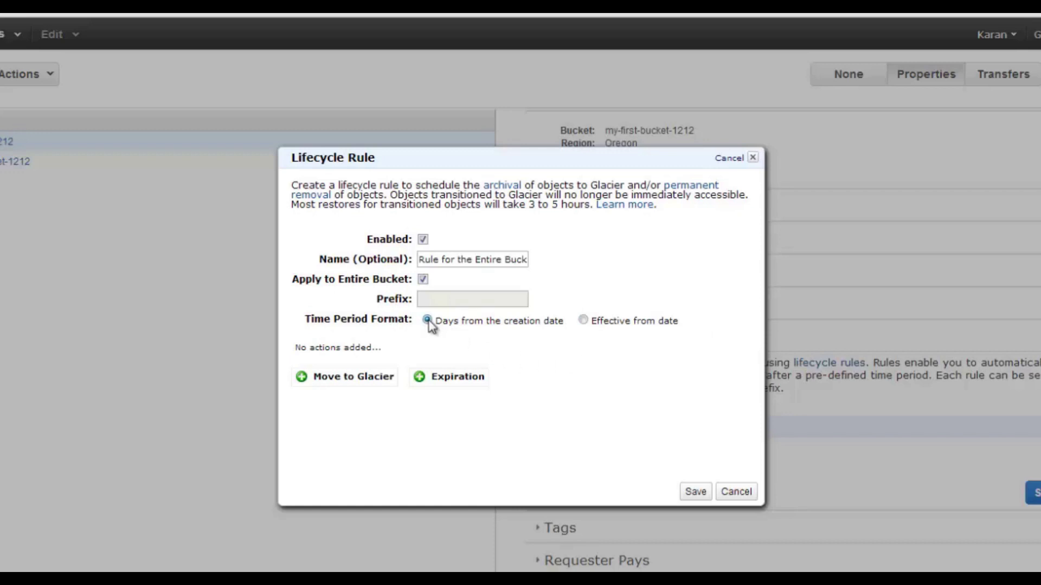
- Add a Move to Glacier action at 180 days from the object's creation date and save the lifecycle rule
click(356, 378)
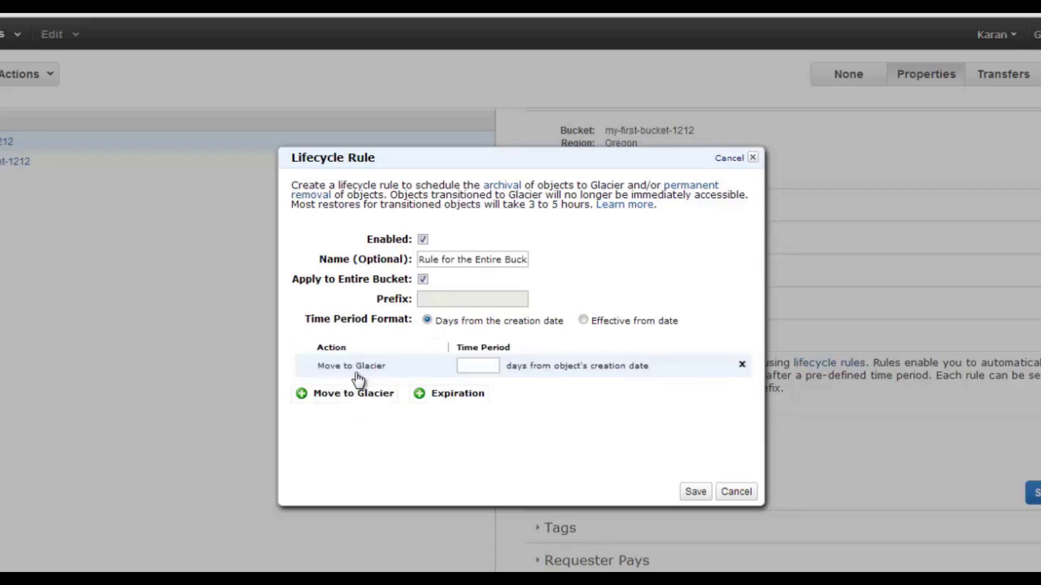
click(475, 369)
text(180)
click(694, 493)
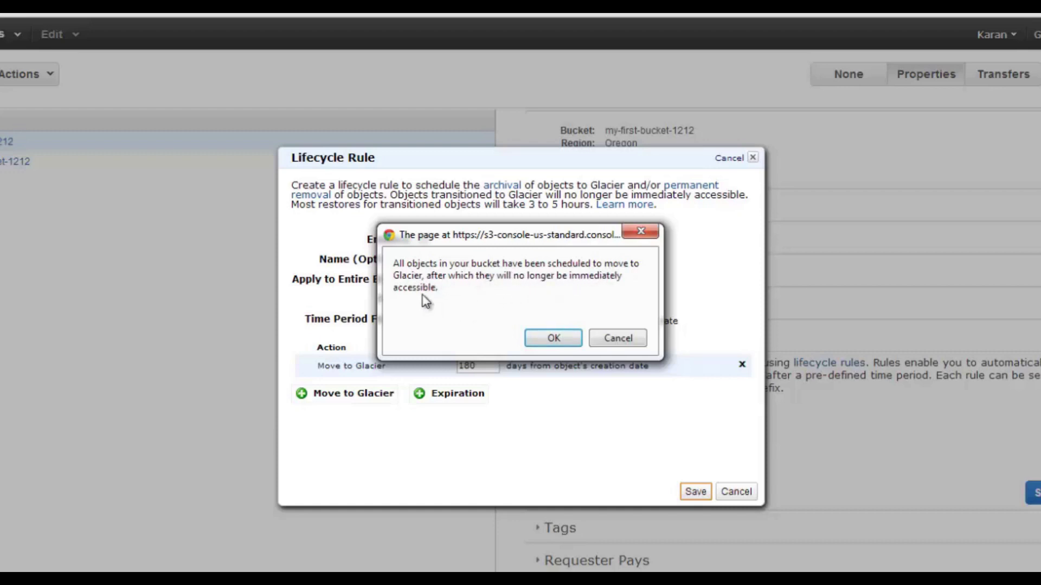
click(564, 339)
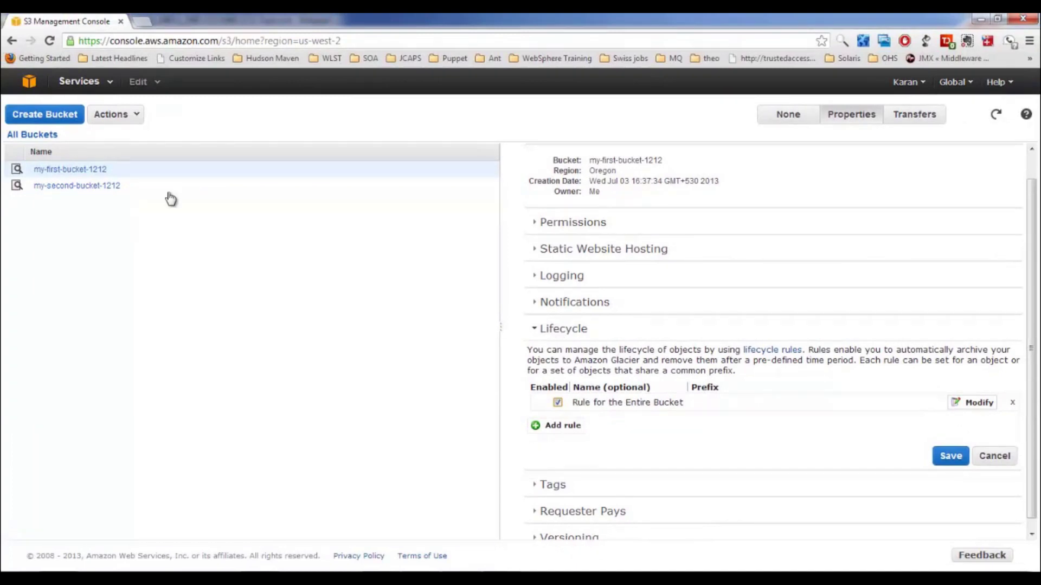
- Open the Glacier vault list in the AWS console and check it against the myvault contents in CloudBerry Explorer
click(111, 85)
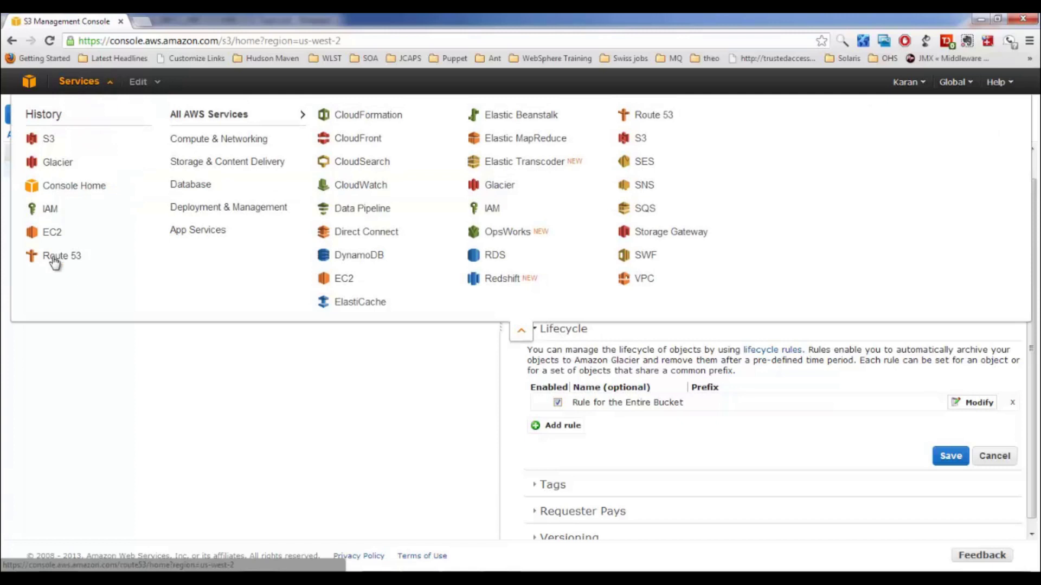
click(59, 172)
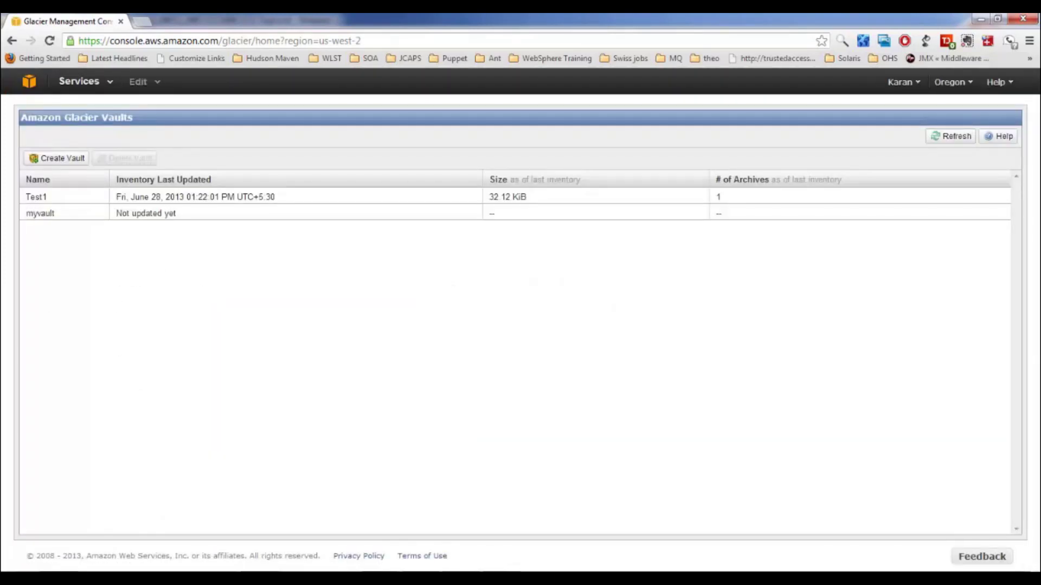
key(alt+Tab)
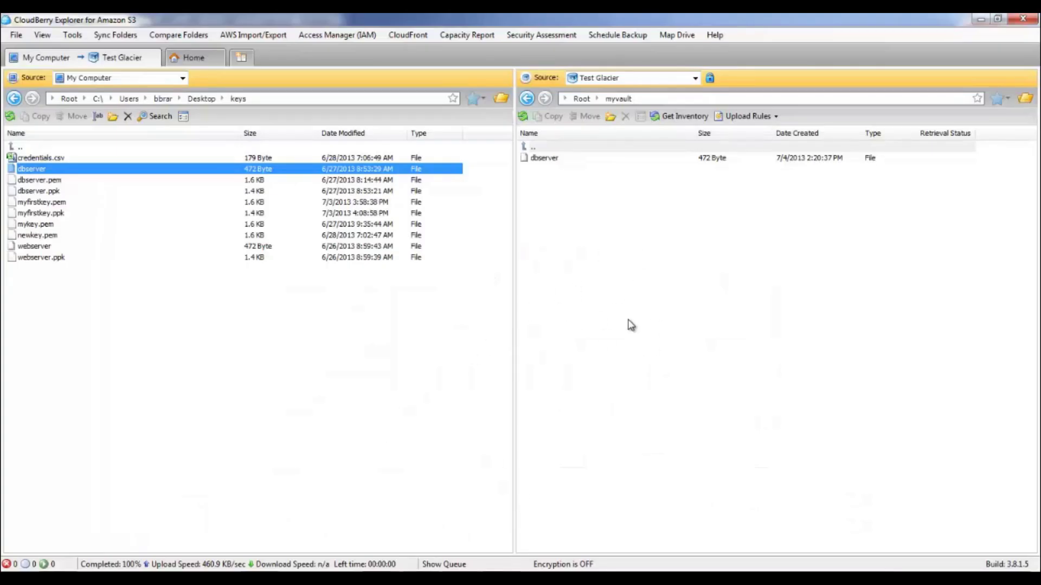
key(alt+Tab)
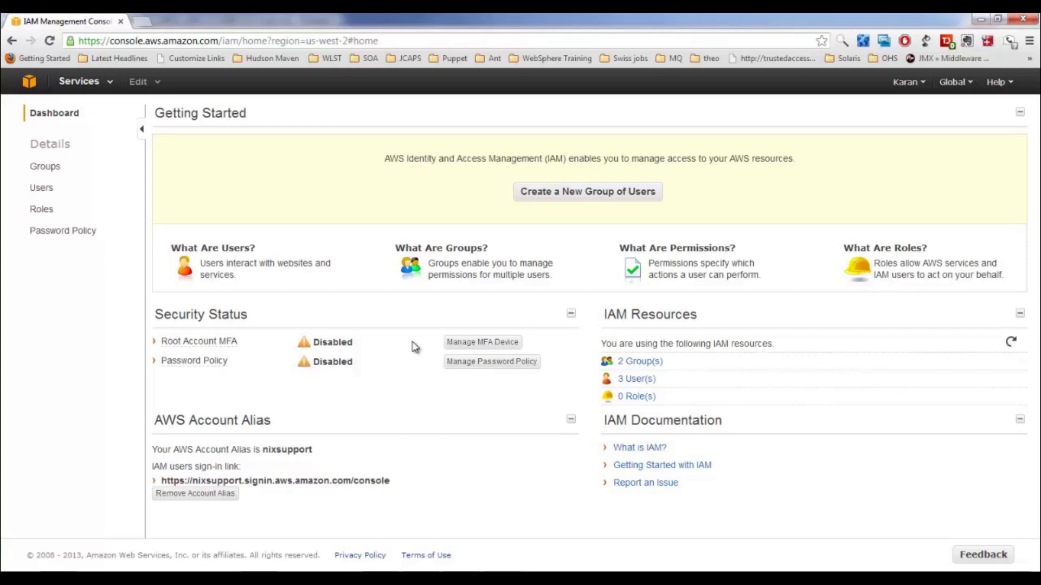
- Start creating a new IAM group of users named Programmers and continue to its permissions
click(583, 191)
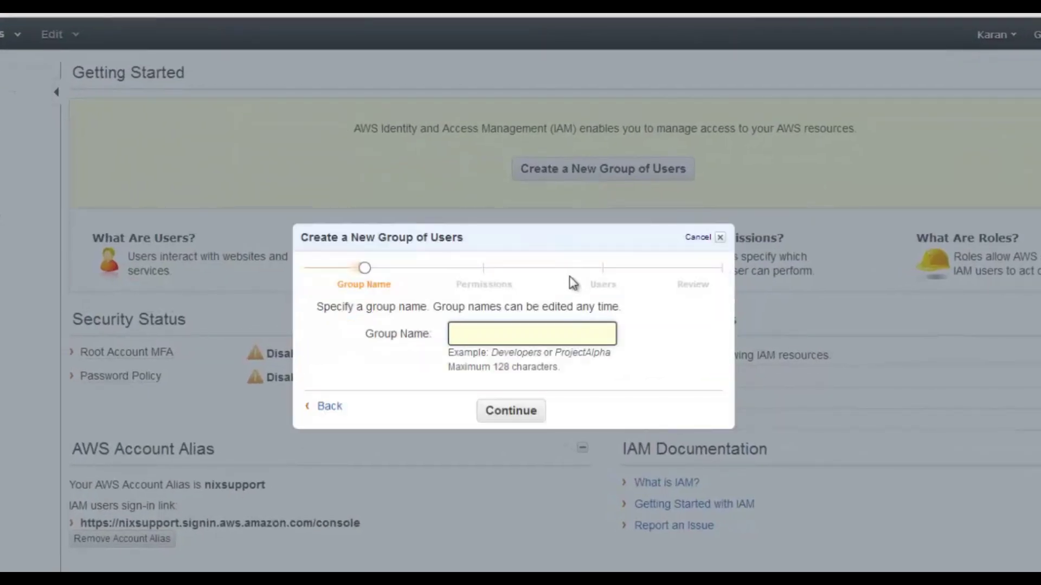
text(Programmers)
click(531, 416)
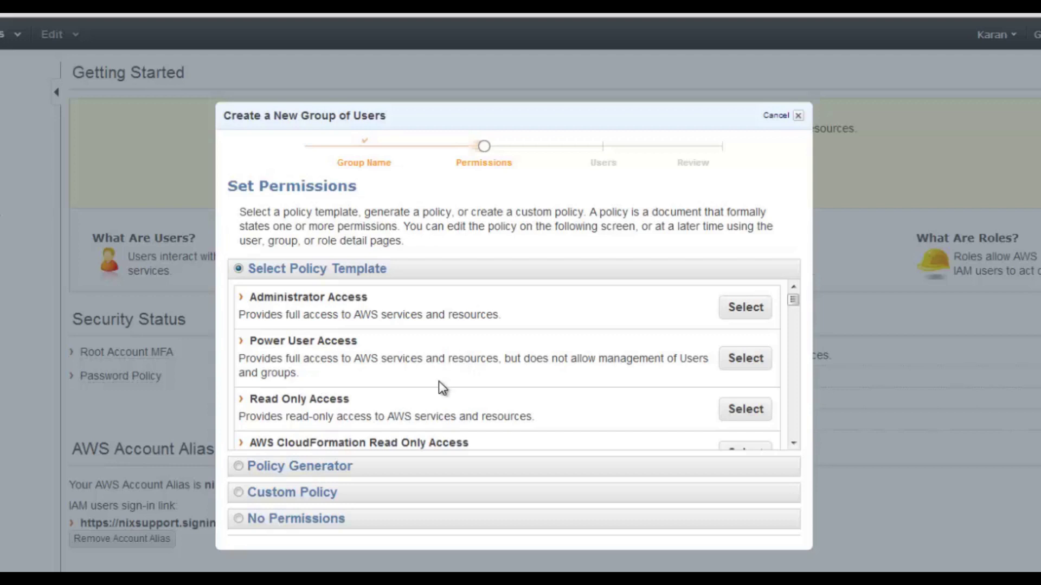
- Give the Programmers group the Read Only Access policy template, review its policy document and accept it
click(743, 410)
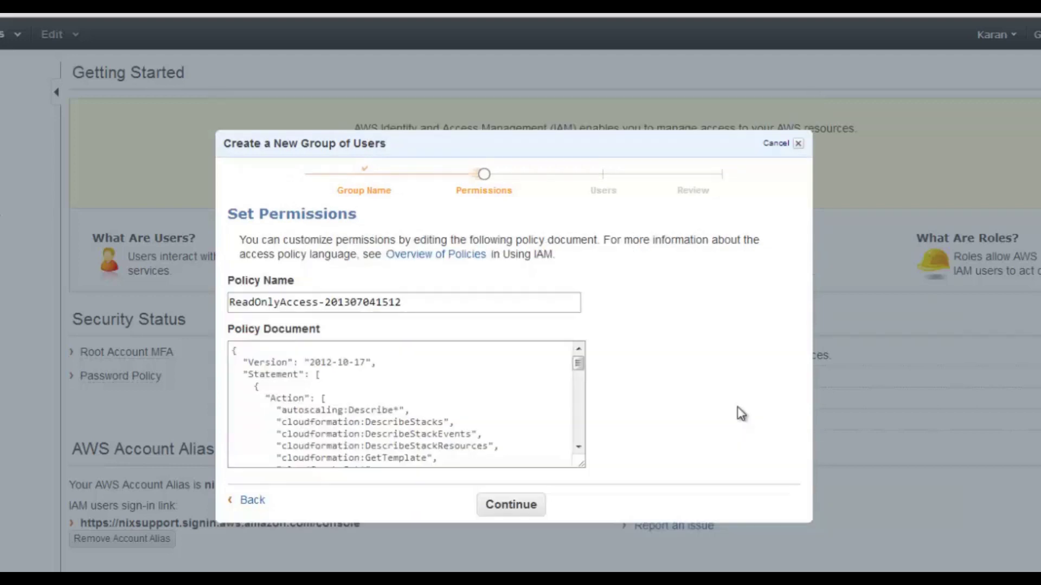
click(374, 396)
scroll(374, 396, down, 15)
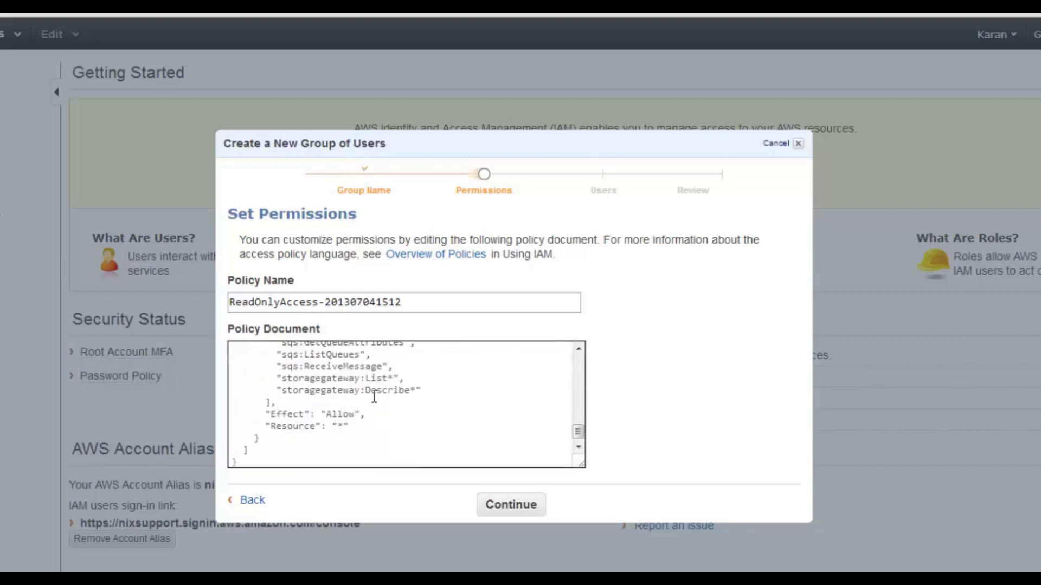
scroll(374, 396, up, 8)
scroll(374, 396, up, 5)
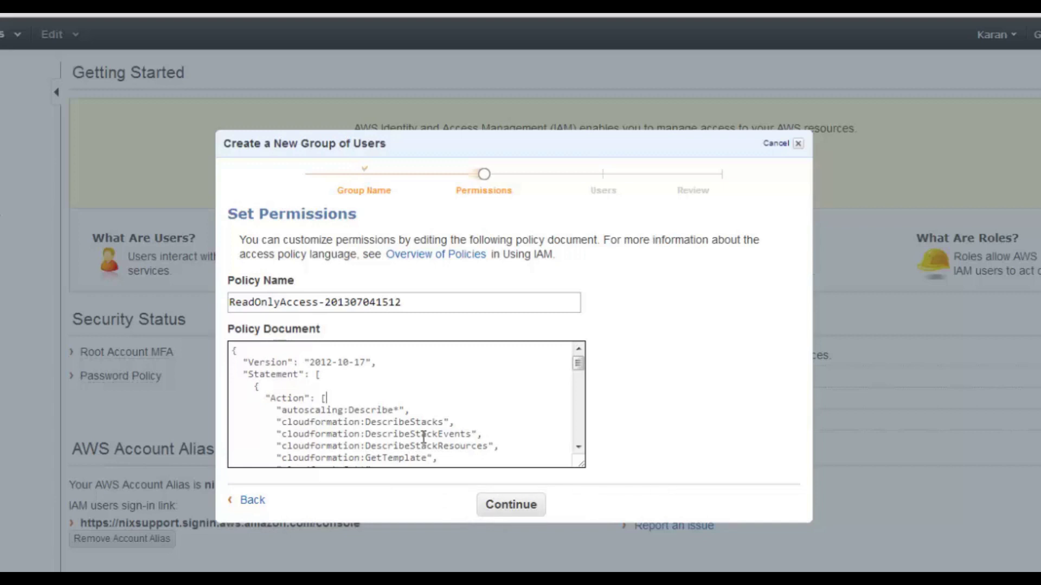
click(529, 509)
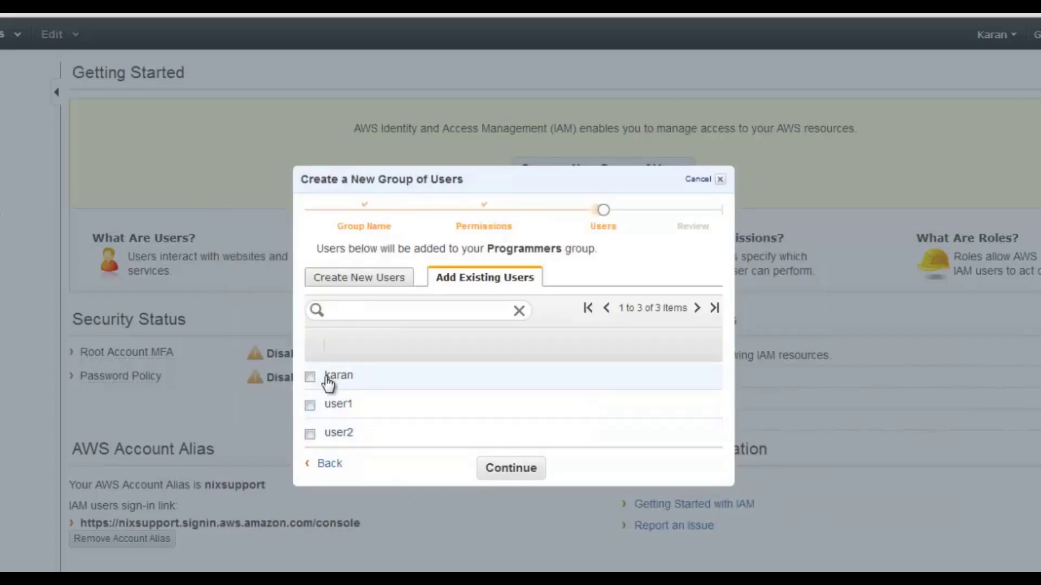
- Add new users programmer1 and programmer2 with generated access keys to the Programmers group and finish creating it
click(363, 281)
click(397, 325)
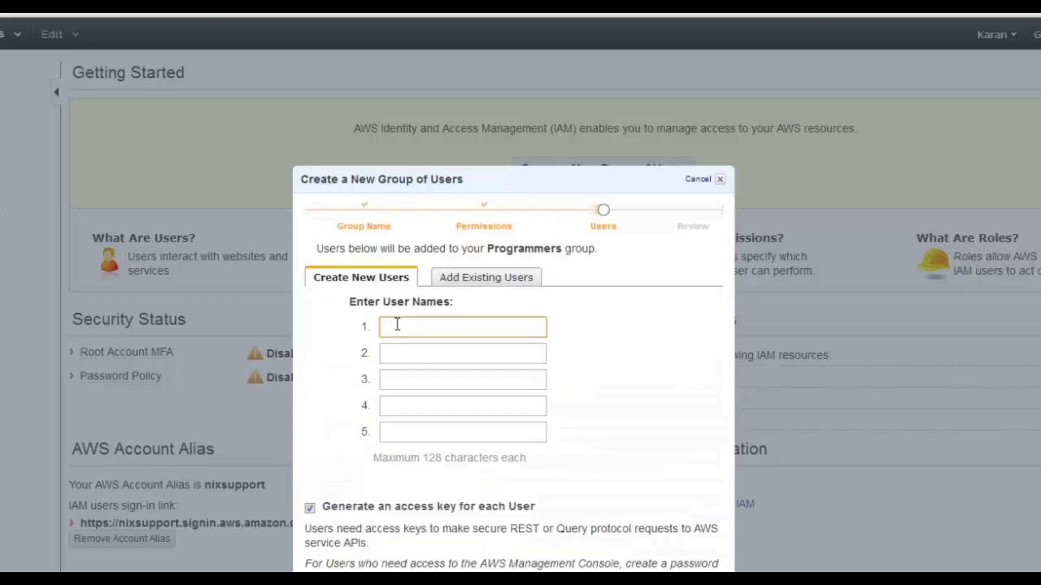
text(programmer1)
key(Tab)
text(programmer)
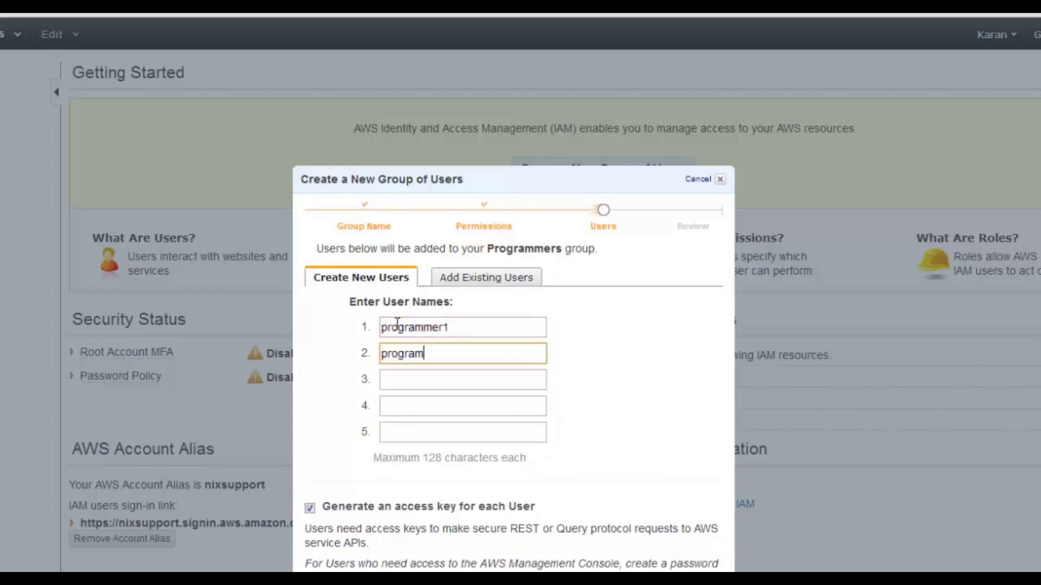
text(2)
drag(324, 507, 547, 510)
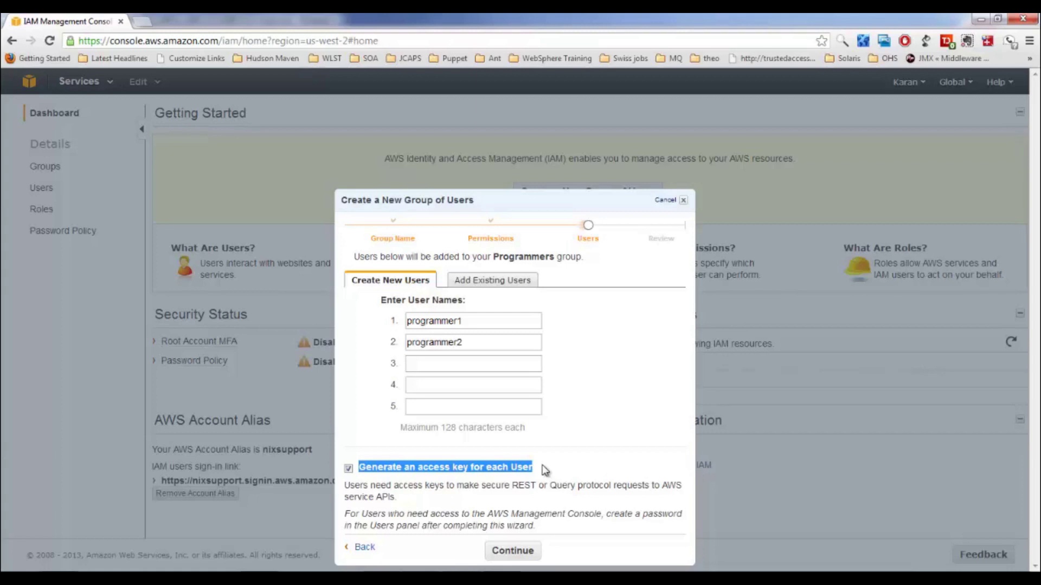
click(516, 550)
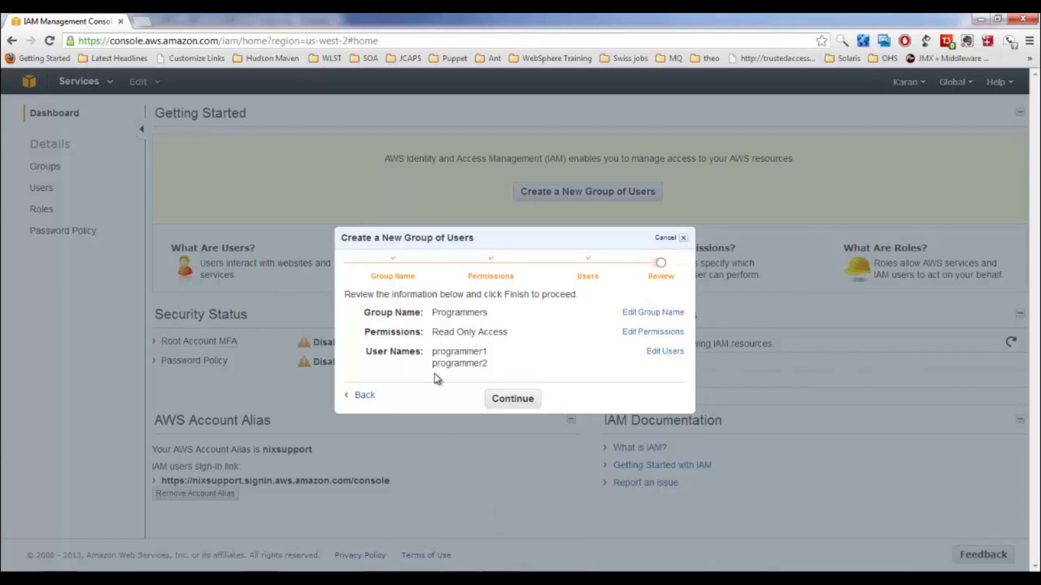
click(517, 401)
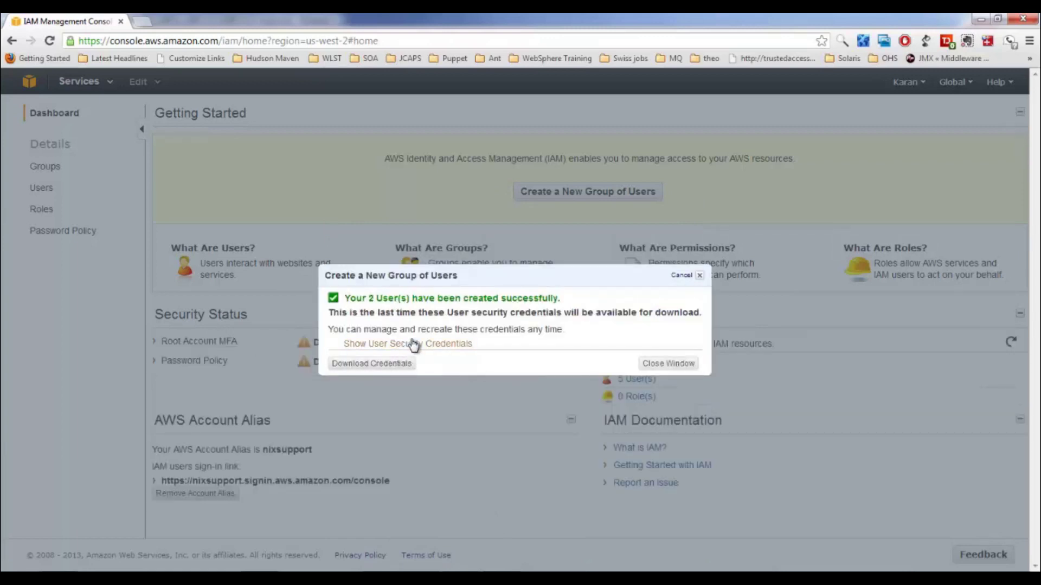
drag(422, 297, 529, 299)
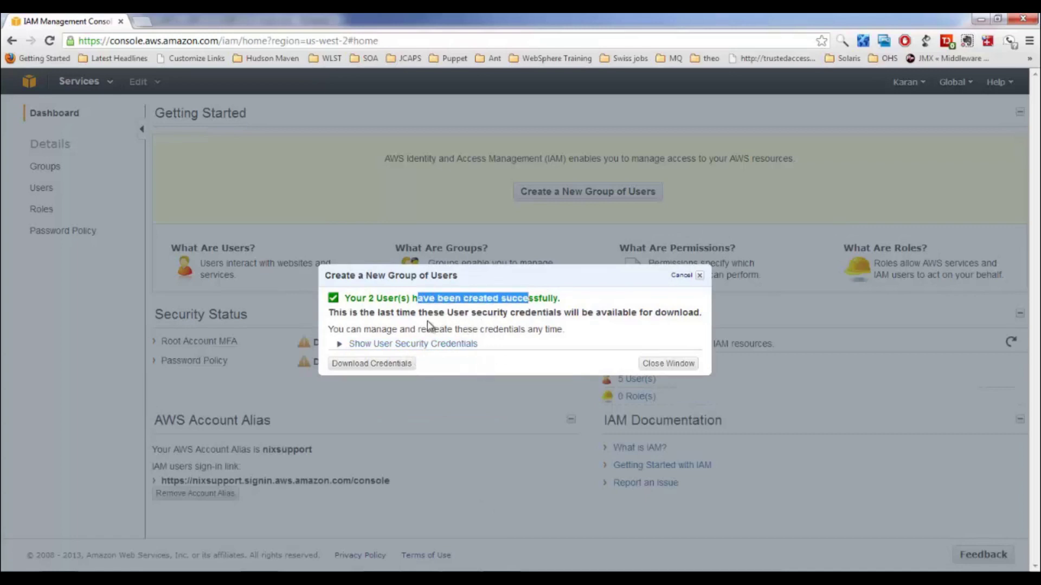
- Download the new users' security credentials and save them as the credentials CSV file on the Desktop
click(401, 364)
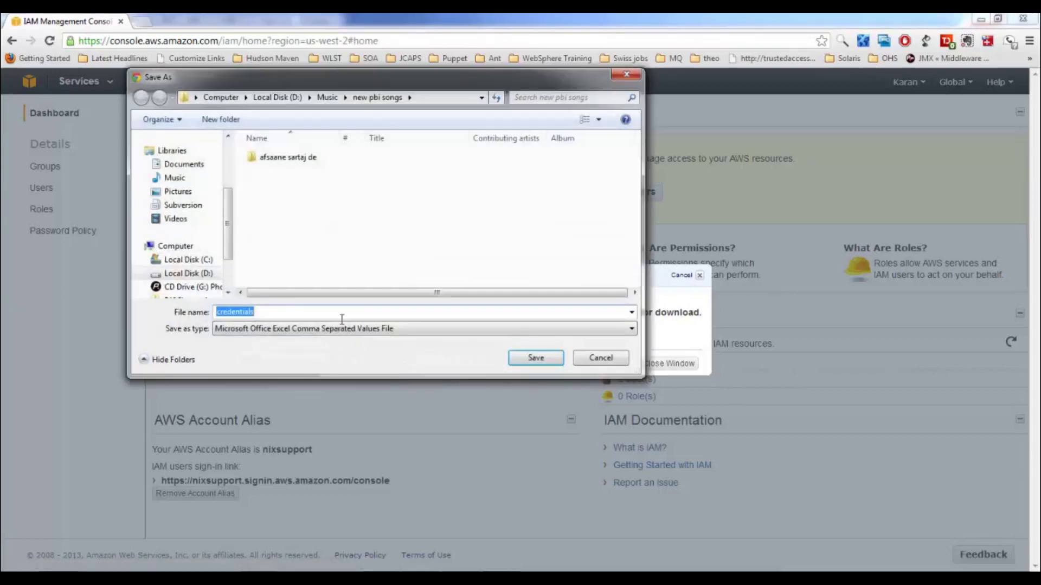
click(289, 98)
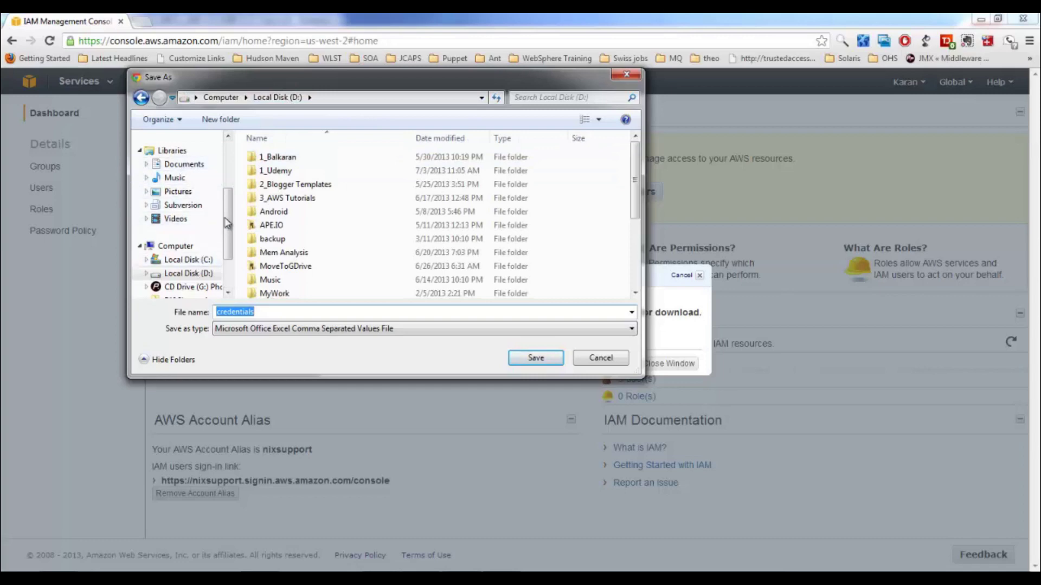
scroll(227, 222, up, 5)
click(179, 157)
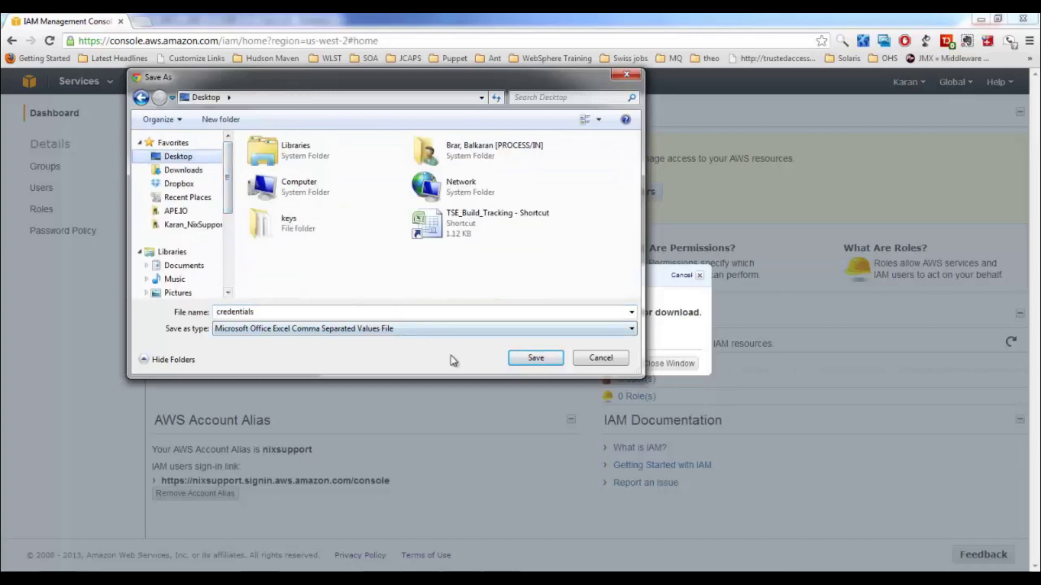
click(534, 358)
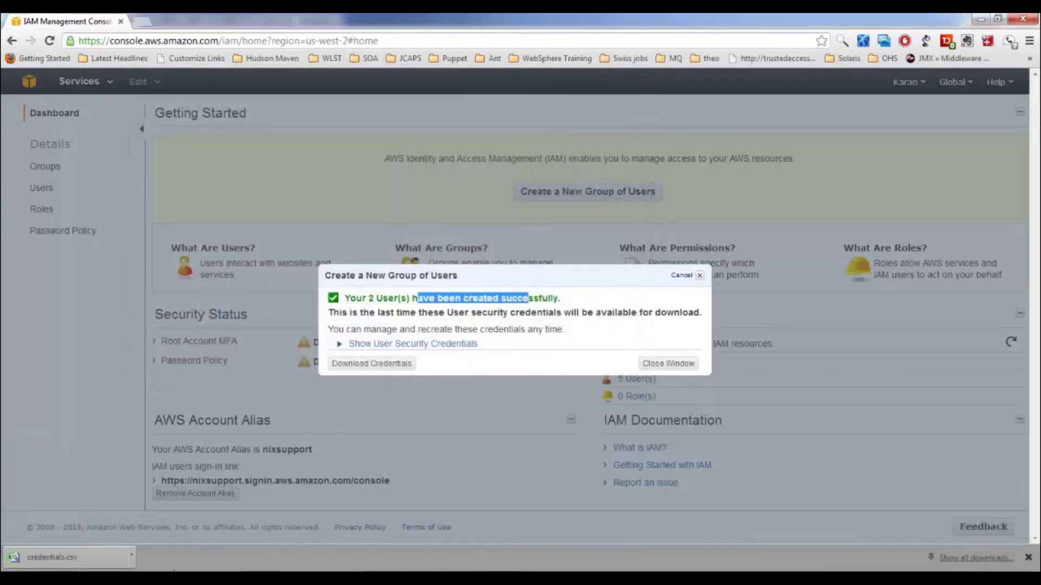
- Open credentials.csv in Excel, fit columns A to C to their contents and examine programmer1's credentials
click(112, 558)
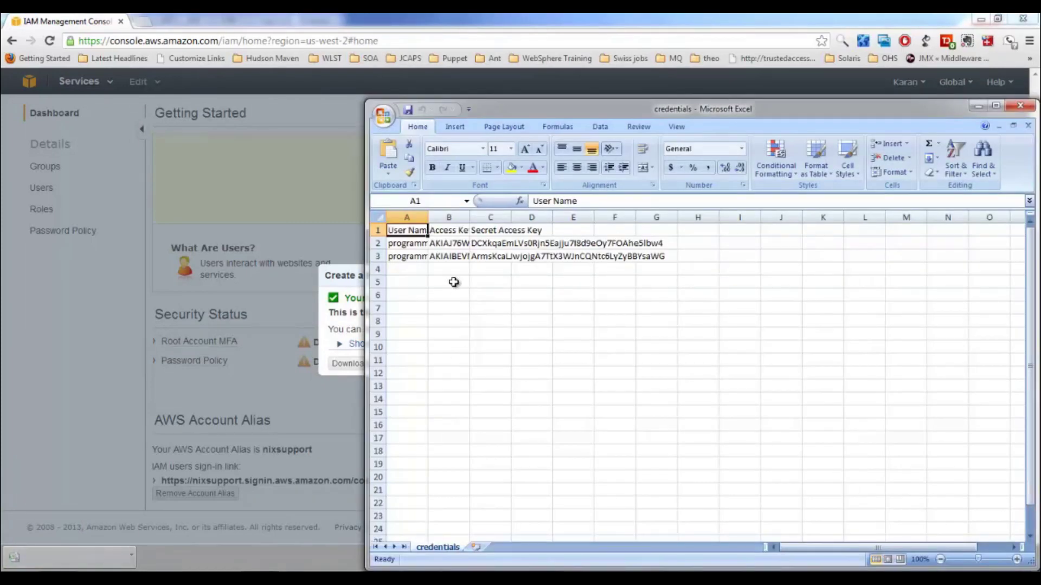
double_click(428, 217)
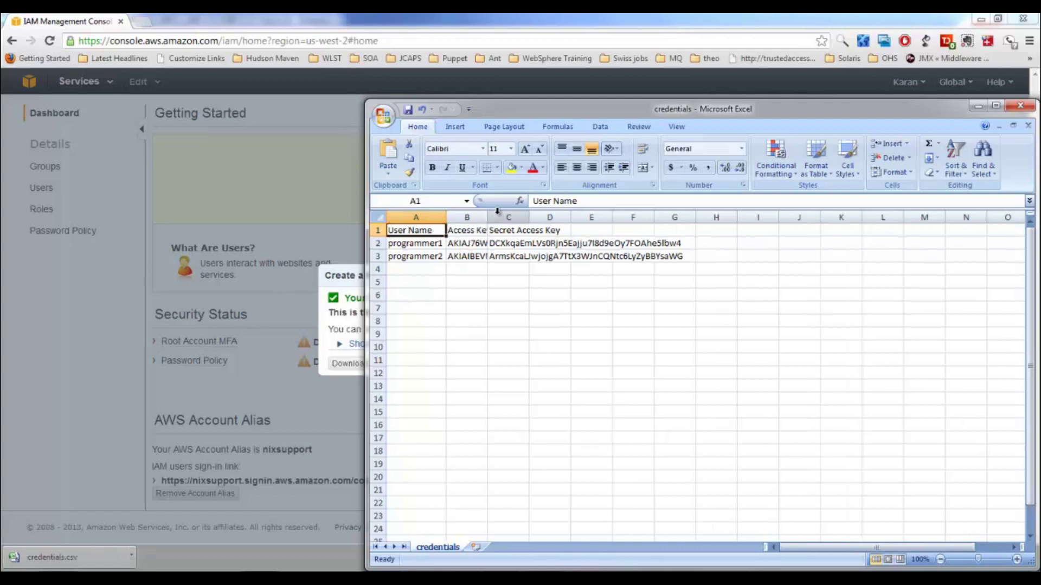
double_click(487, 217)
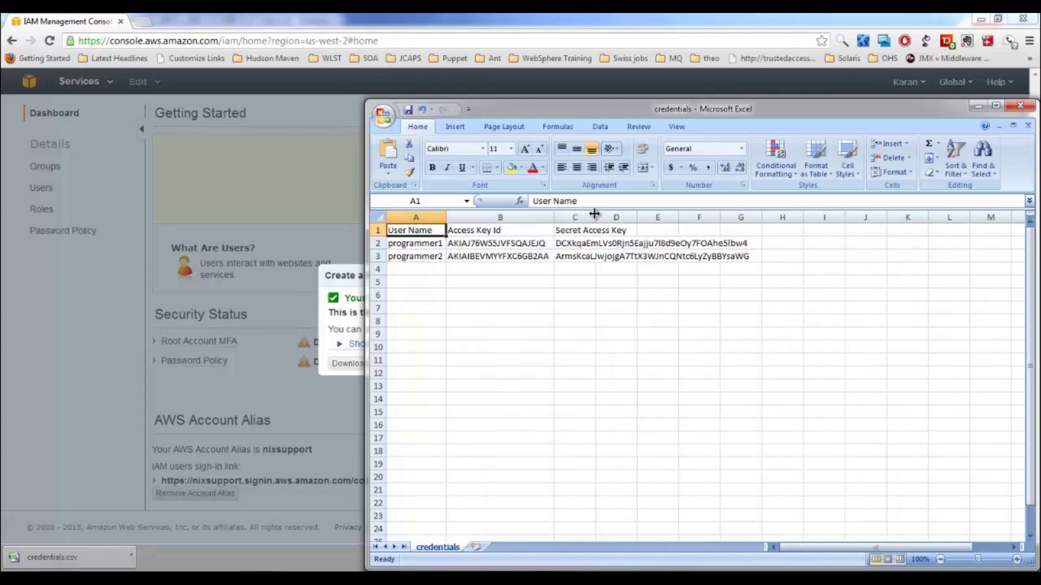
double_click(595, 217)
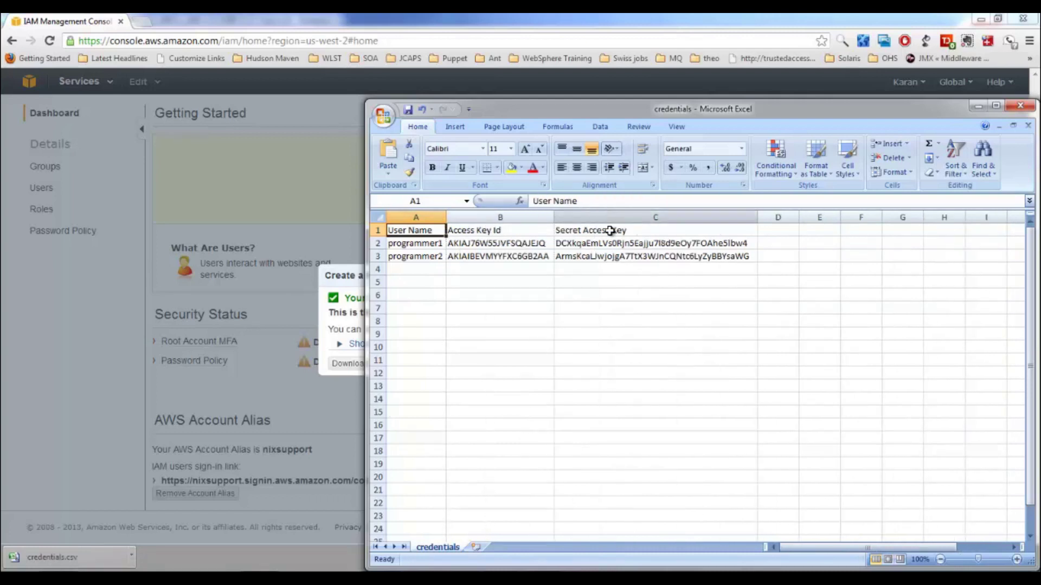
click(428, 245)
click(487, 243)
click(602, 244)
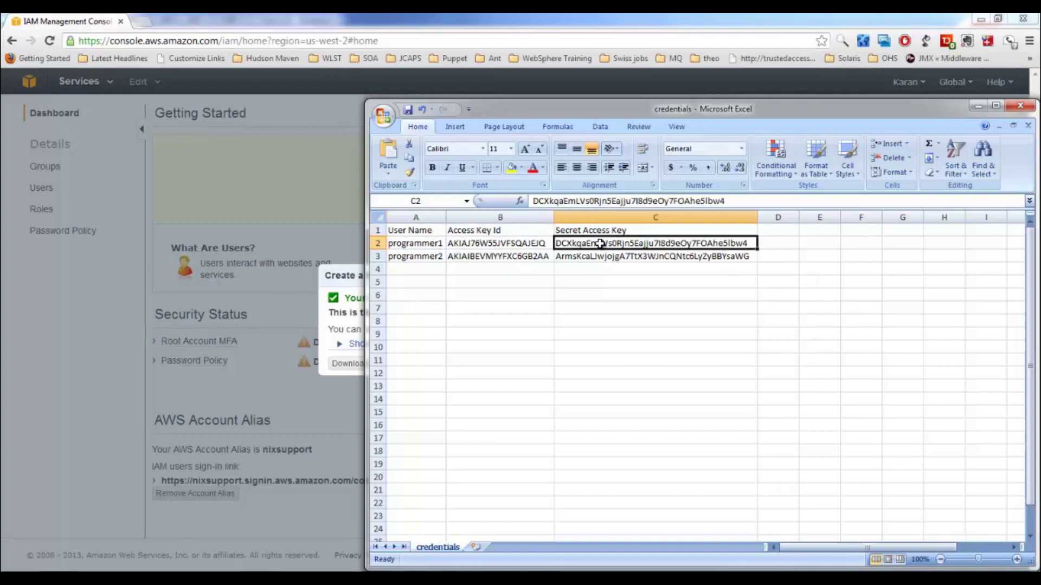
- Close the credentials workbook without saving changes and dismiss the finished group creation window
click(1021, 105)
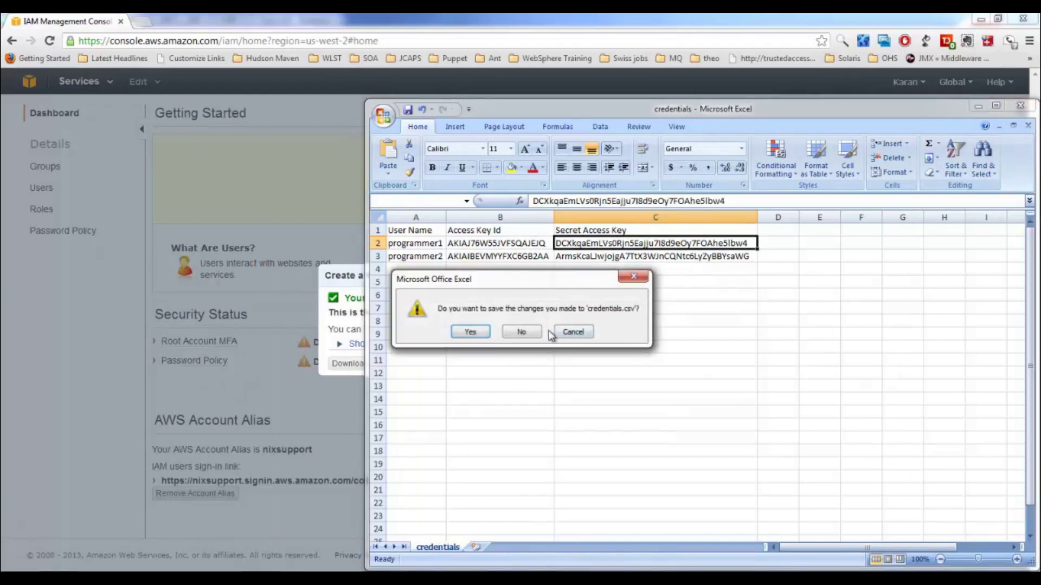
click(519, 330)
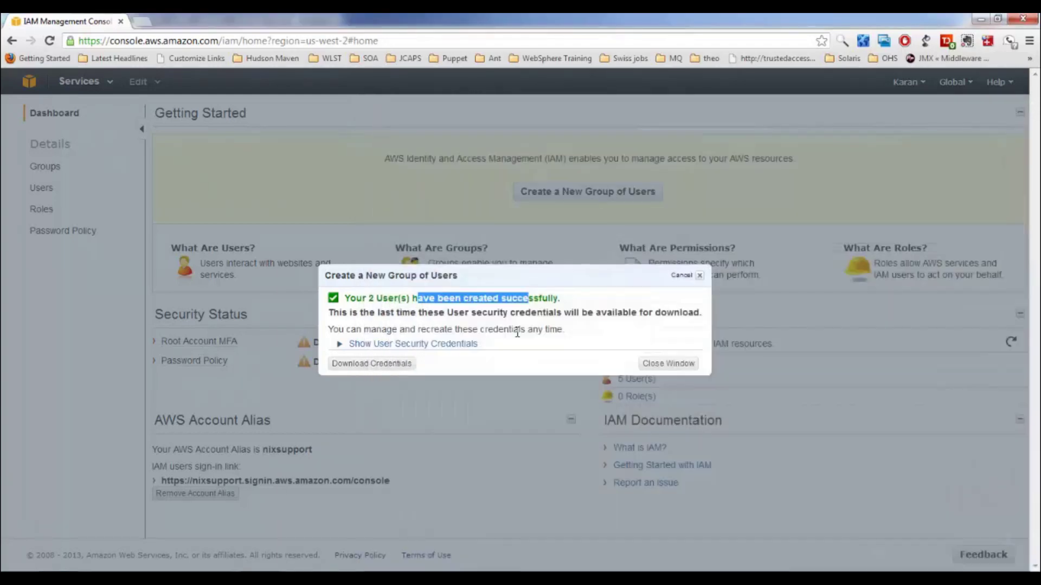
click(656, 364)
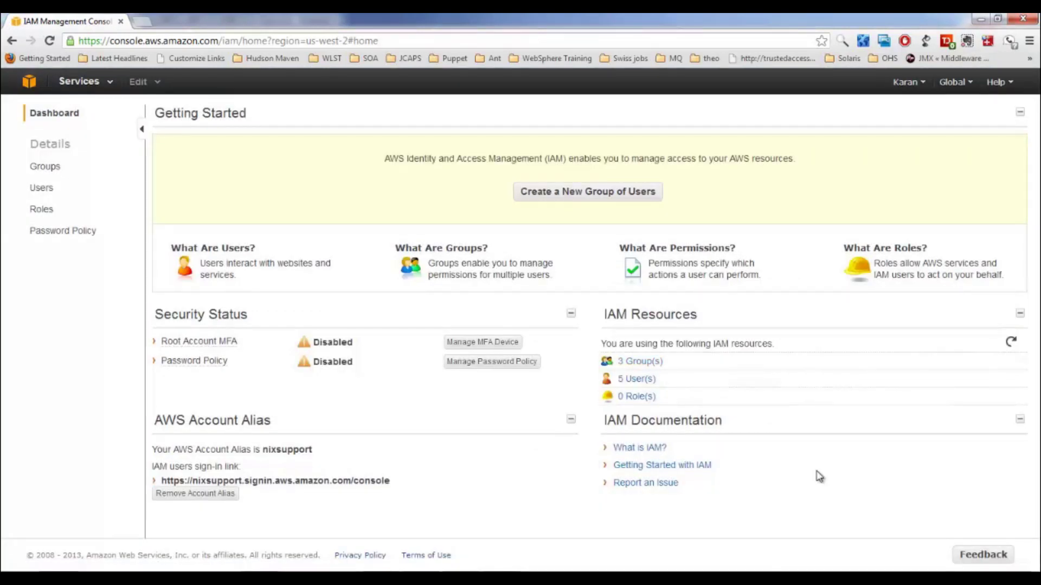
- Examine programmer1's group membership, group policies and security credentials, including the access key and sign-in password status
click(644, 380)
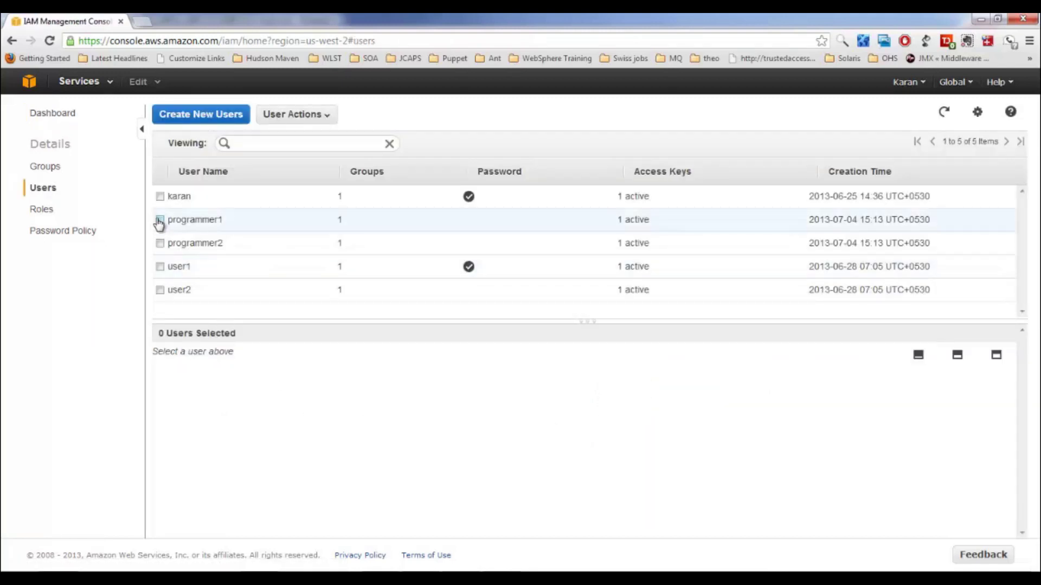
click(159, 220)
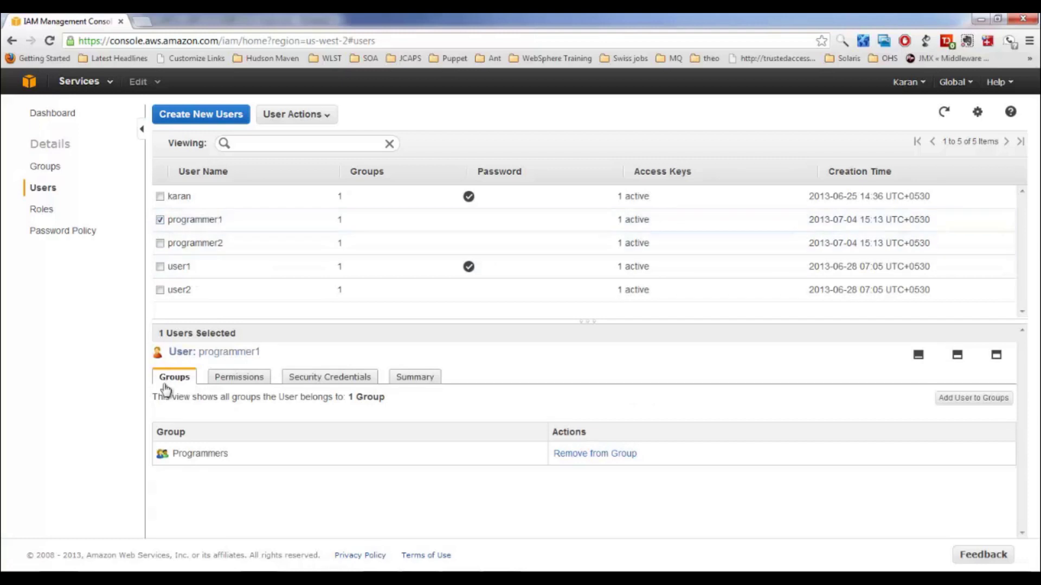
click(252, 381)
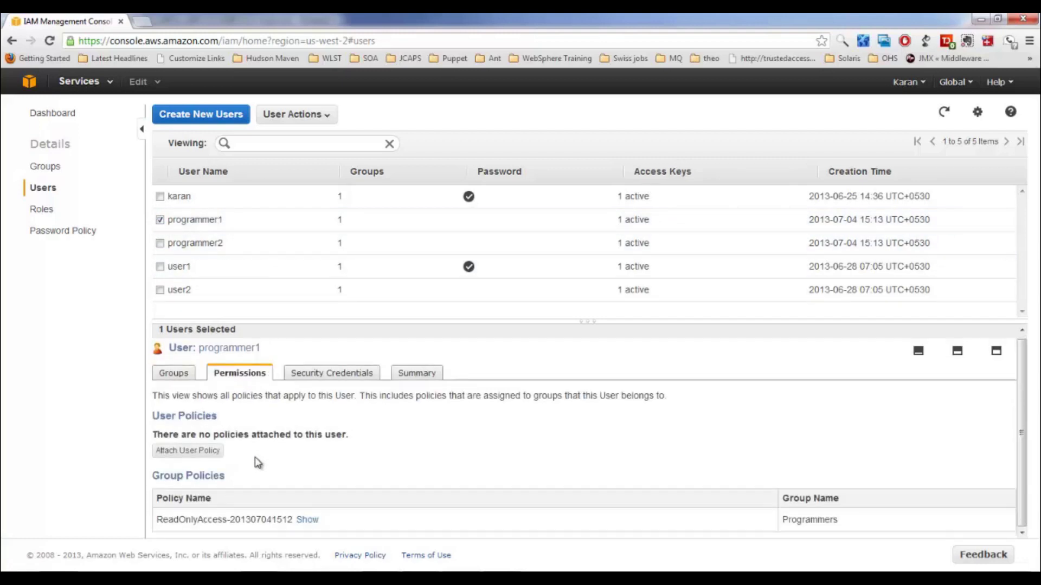
drag(193, 519, 224, 519)
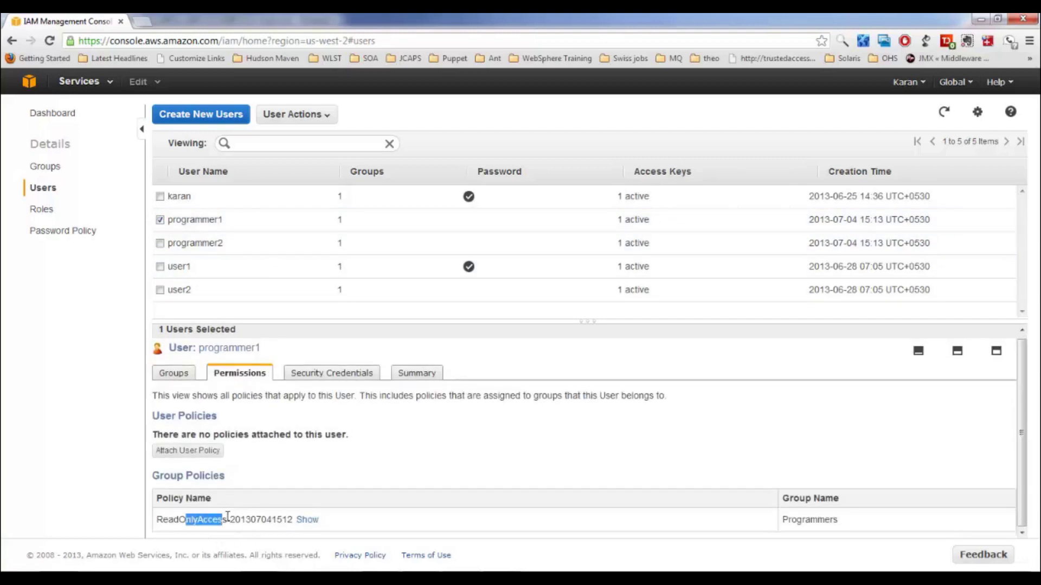
click(337, 377)
click(337, 377)
scroll(347, 401, down, 1)
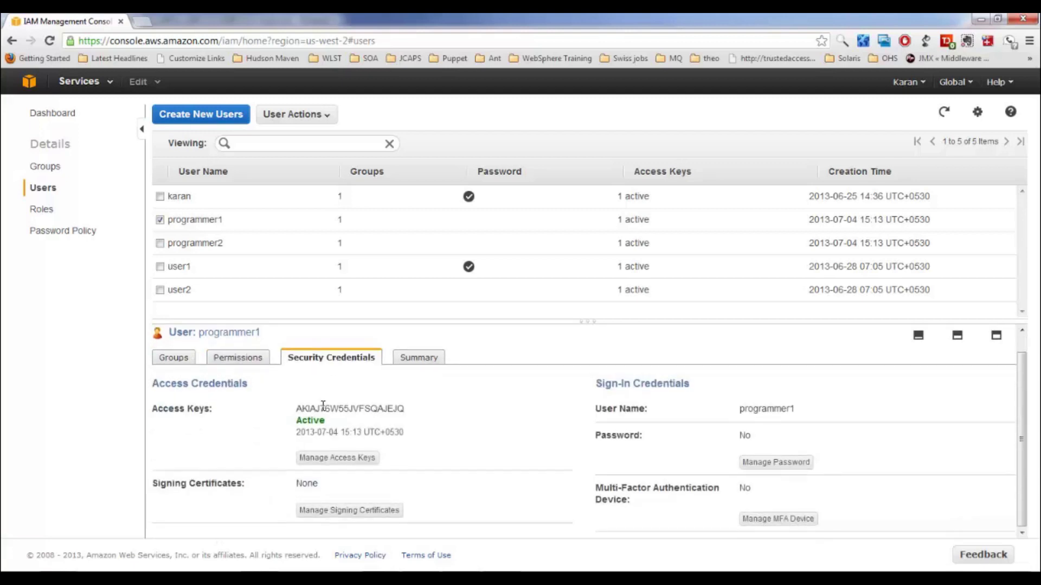
drag(316, 408, 387, 408)
drag(750, 437, 624, 466)
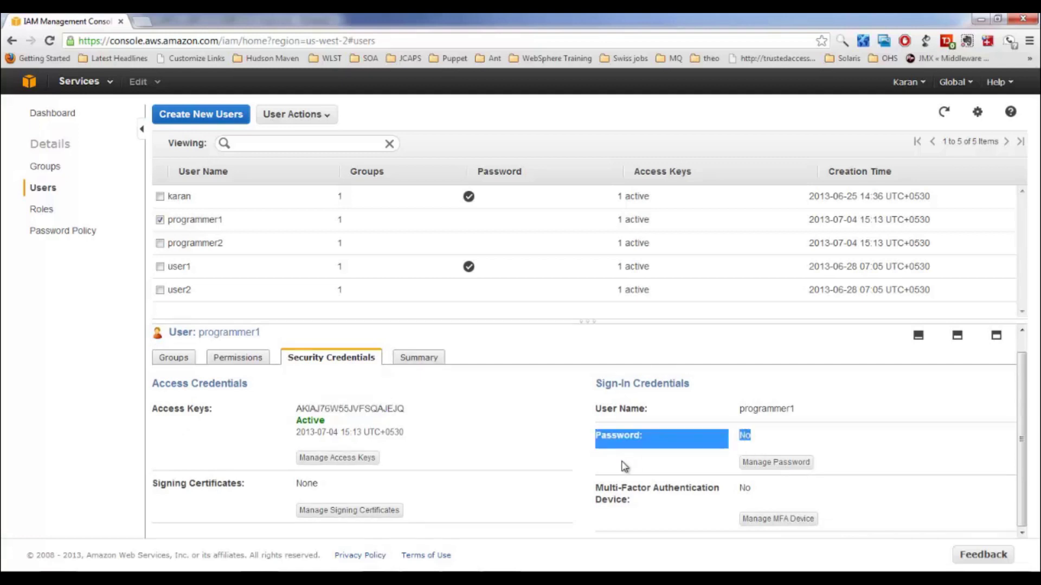
- Assign programmer1 an auto-generated password and download the resulting credentials as a CSV file
click(789, 462)
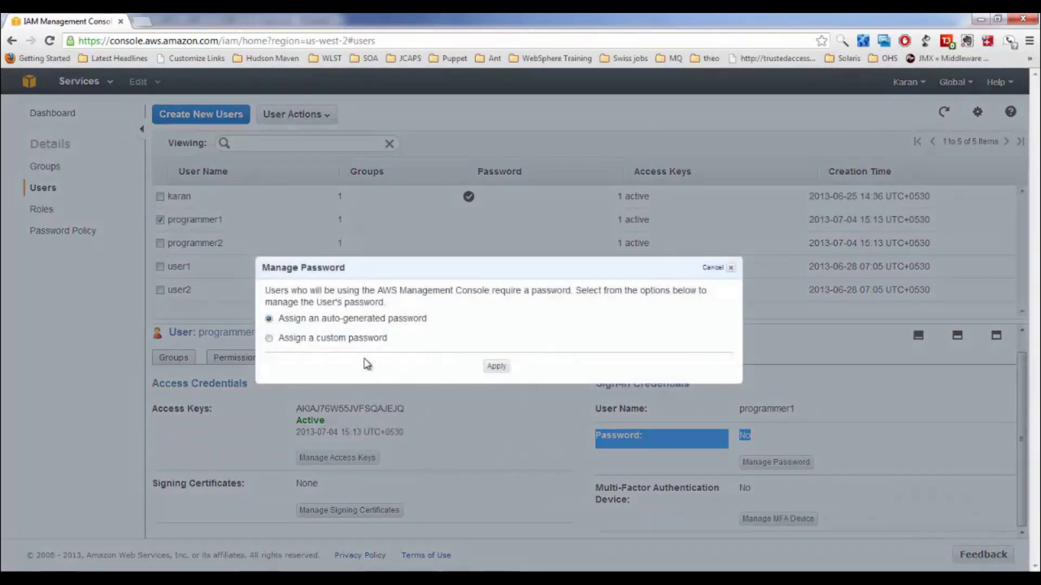
click(497, 368)
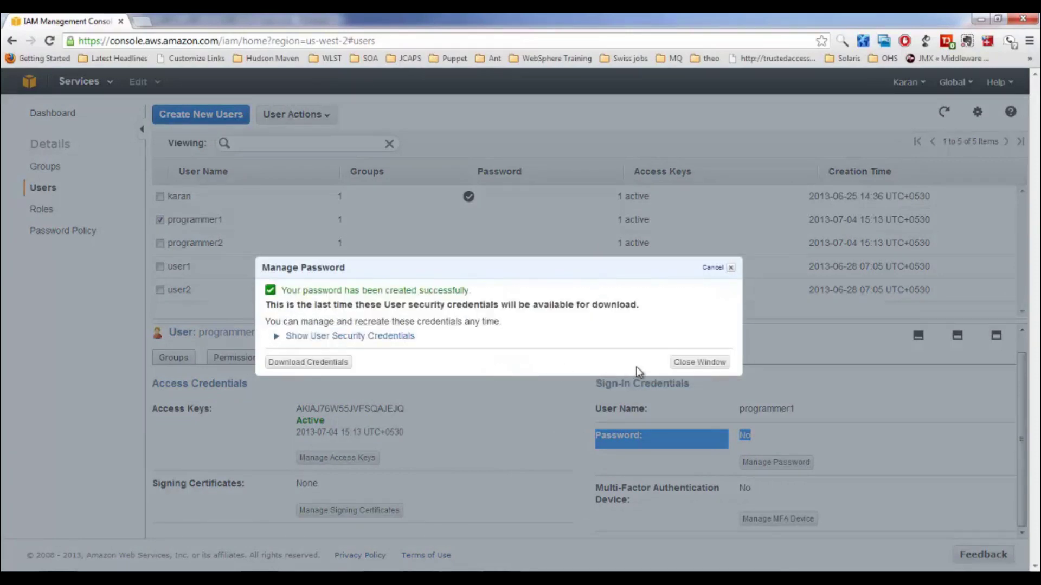
click(324, 366)
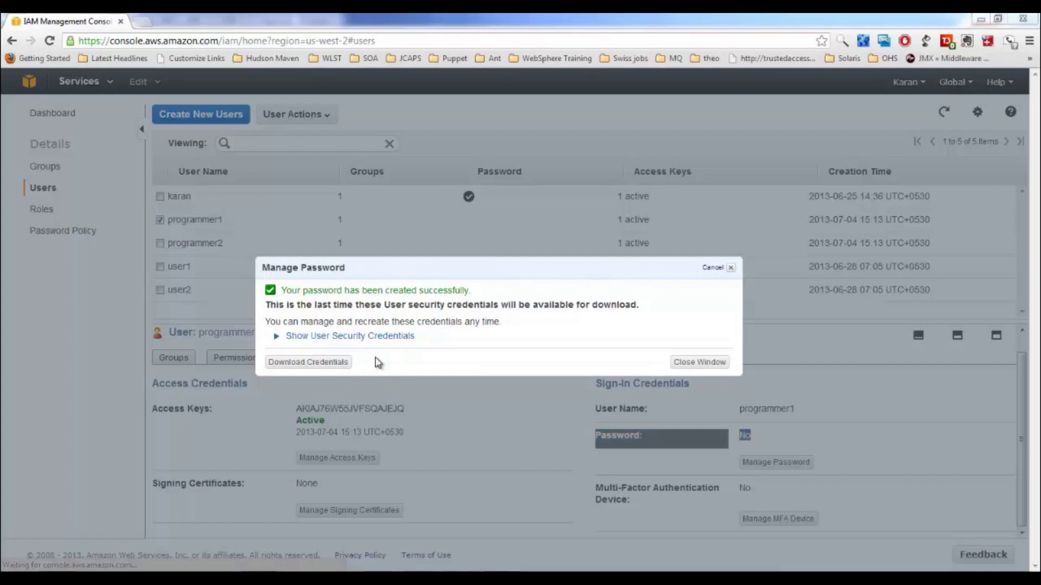
click(525, 359)
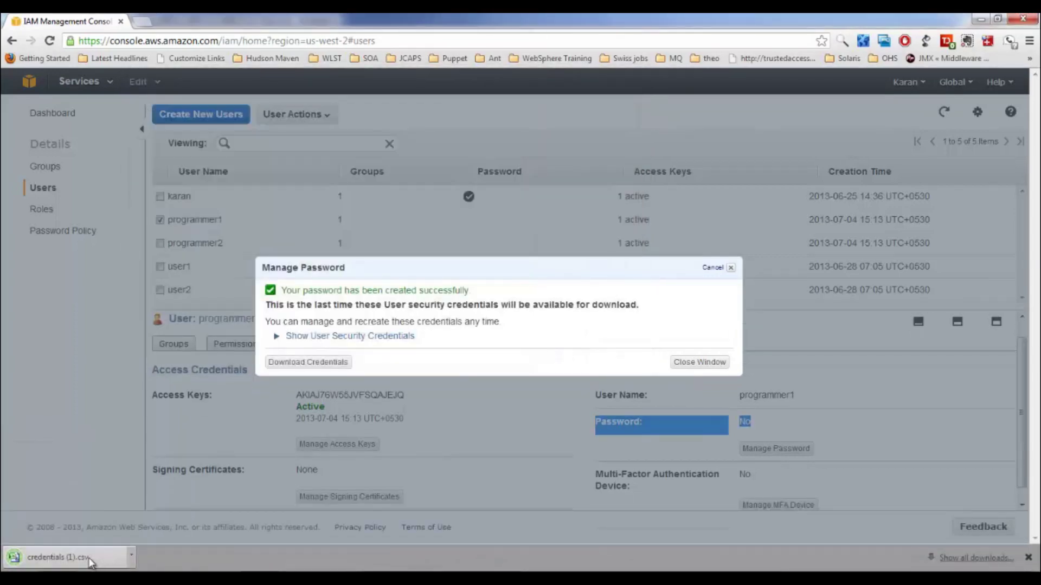
- Open credentials (1).csv in Excel, fit columns A to C to their contents and examine programmer1's user name, password and sign-in link
click(85, 564)
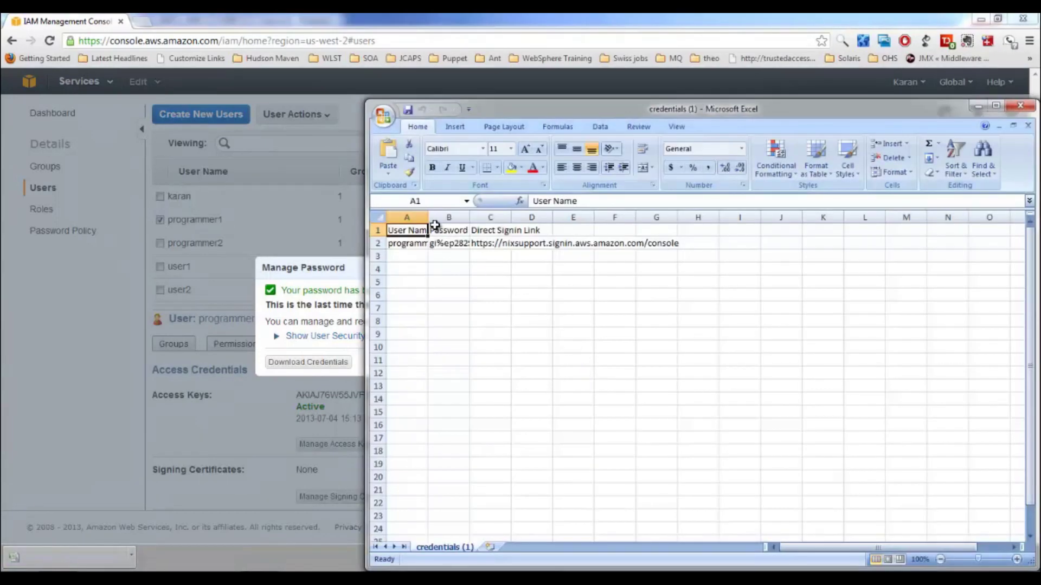
double_click(431, 220)
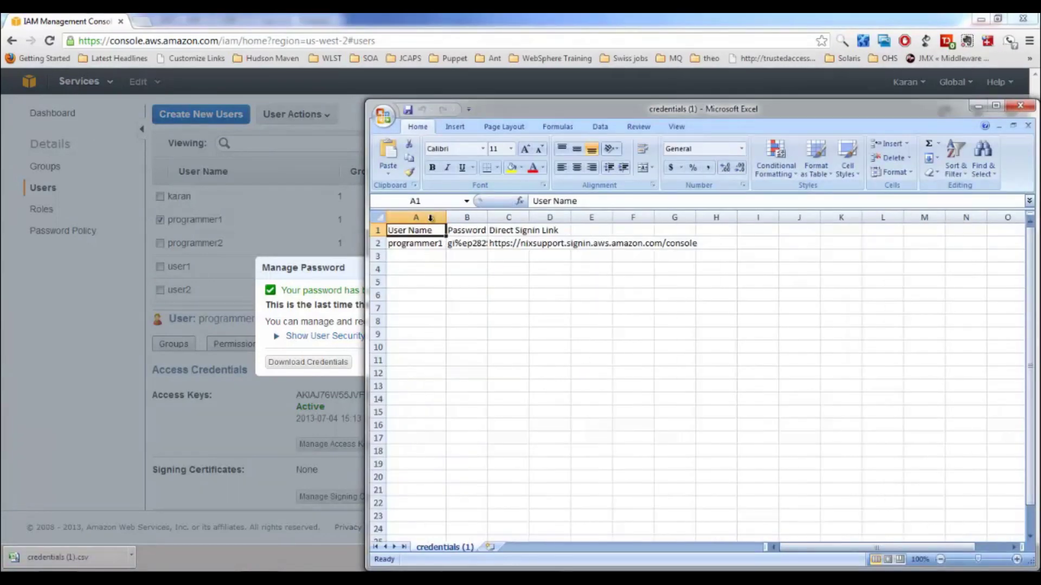
double_click(488, 217)
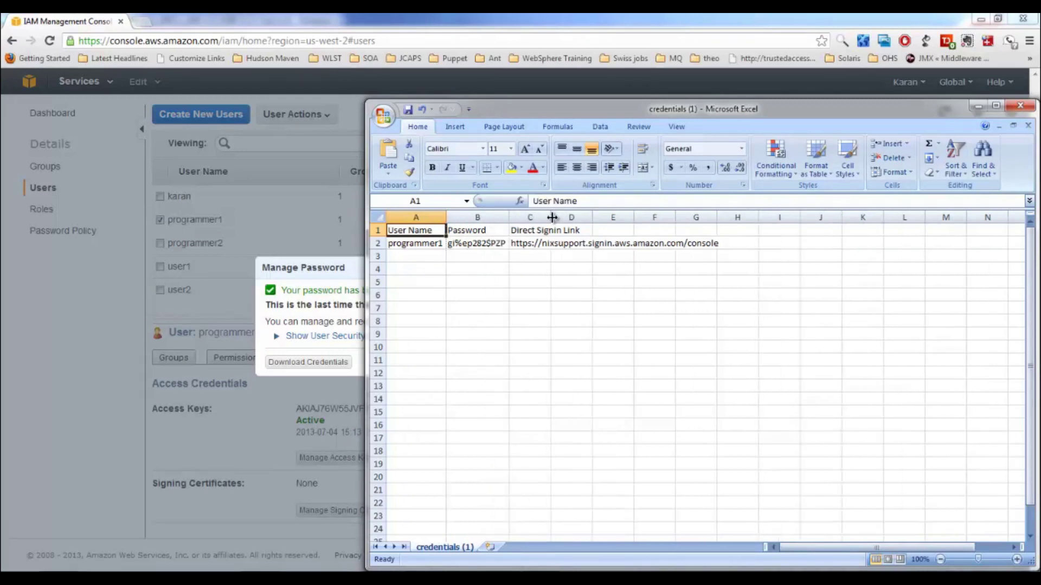
double_click(550, 217)
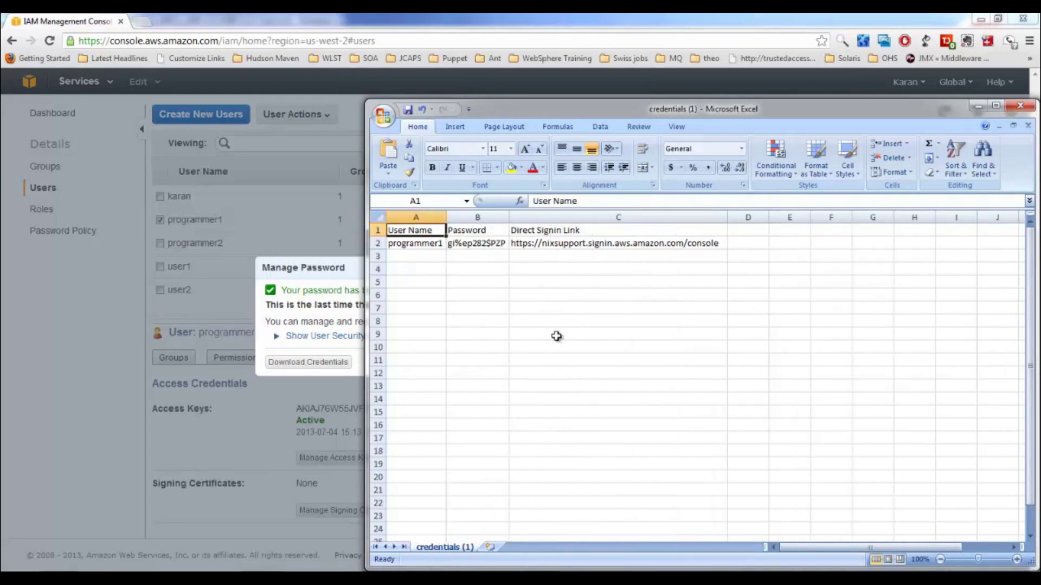
click(415, 246)
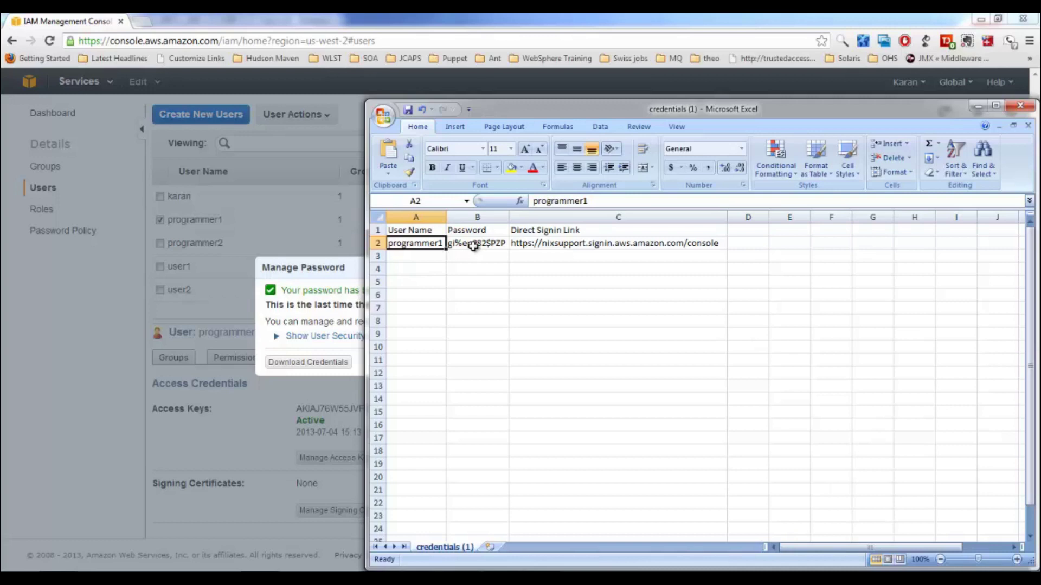
click(473, 245)
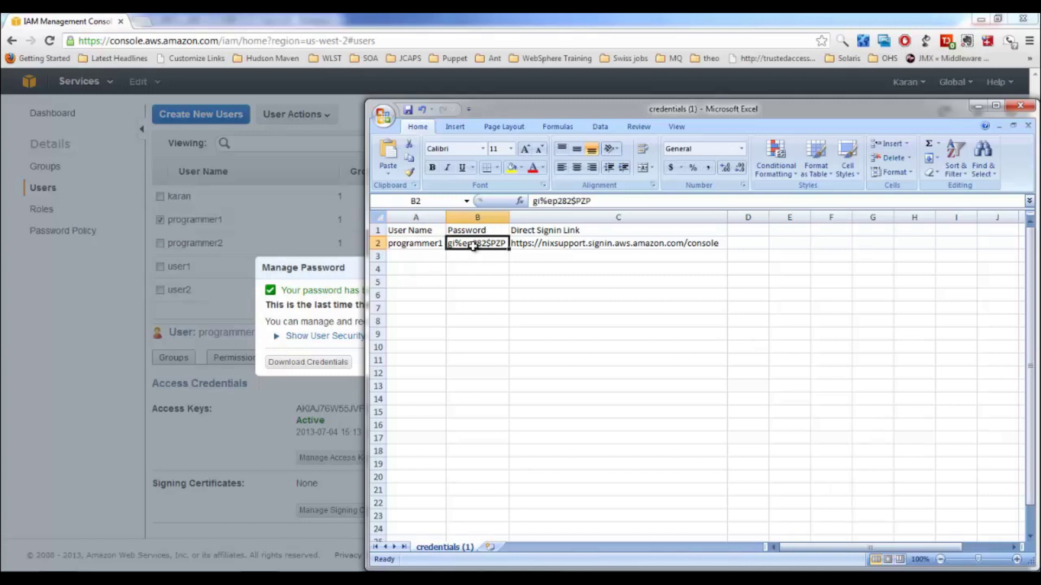
click(569, 245)
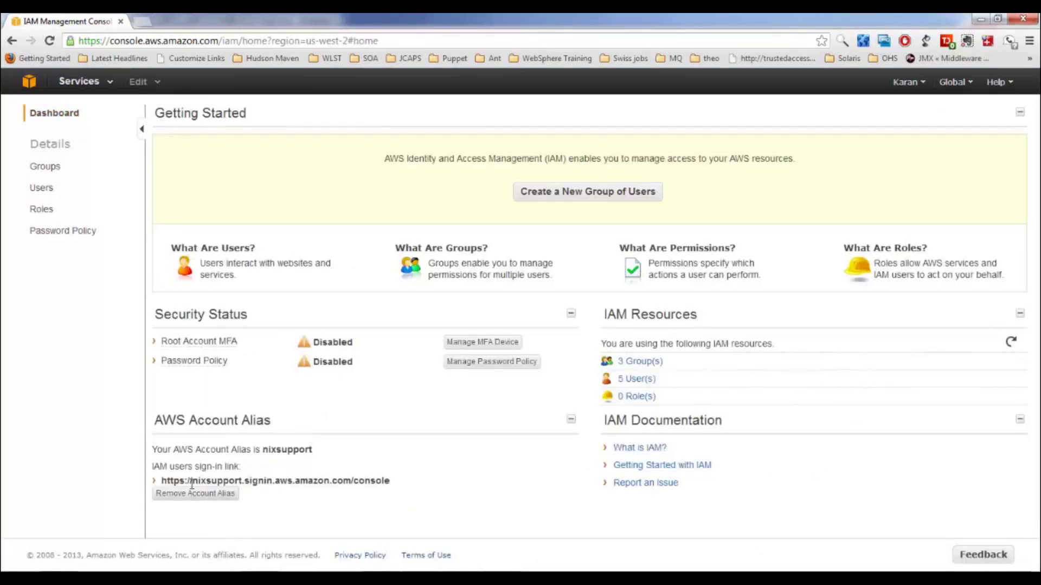
- Examine the IAM users sign-in link under AWS Account Alias on the IAM dashboard
drag(182, 478, 297, 482)
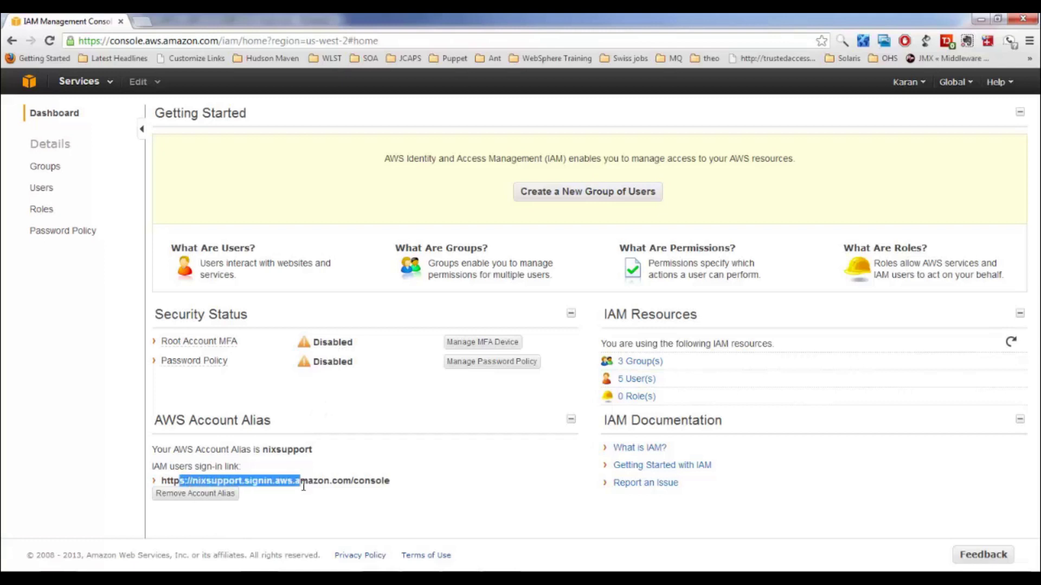
click(305, 503)
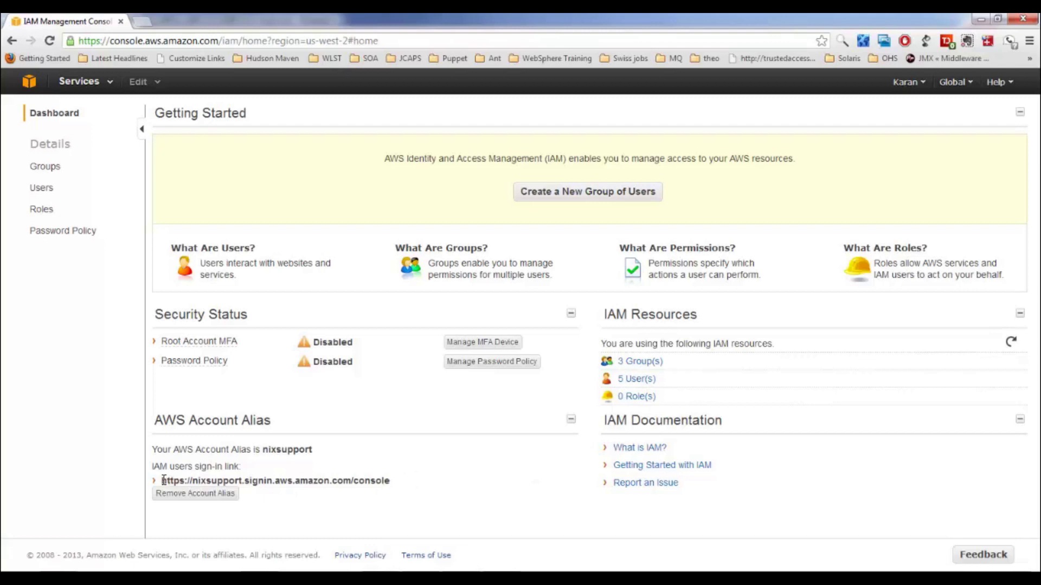
drag(162, 481, 398, 485)
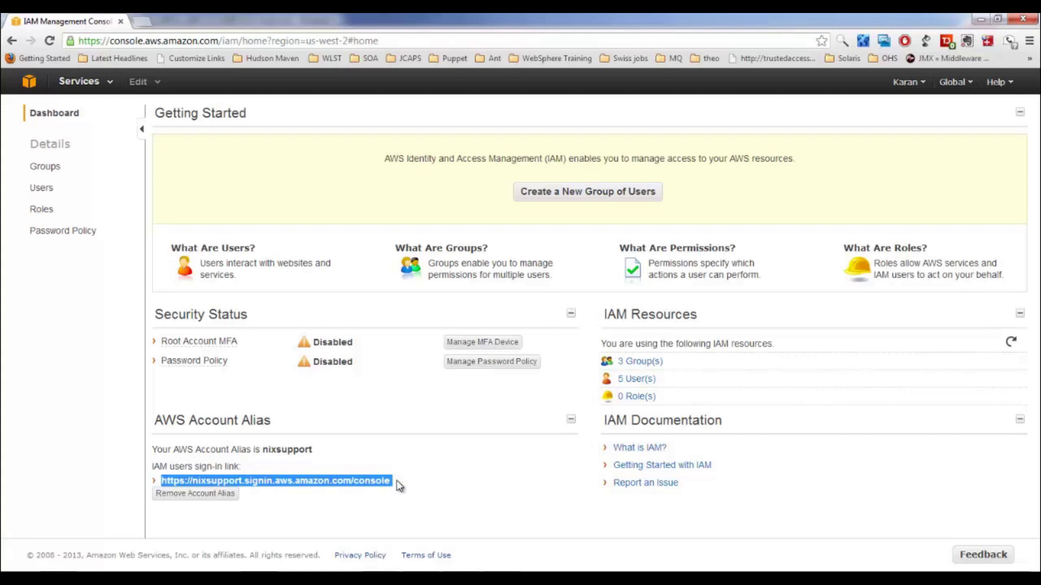
- Go to S3, show the properties of my-first-bucket-1212 and open its bucket policy for editing from its permissions
click(109, 83)
click(54, 189)
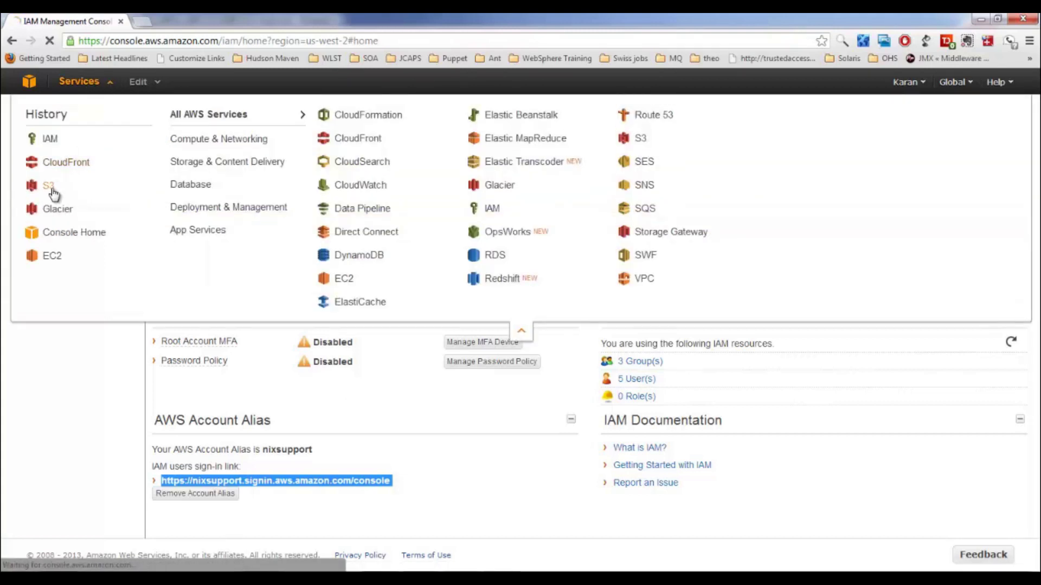
right_click(59, 172)
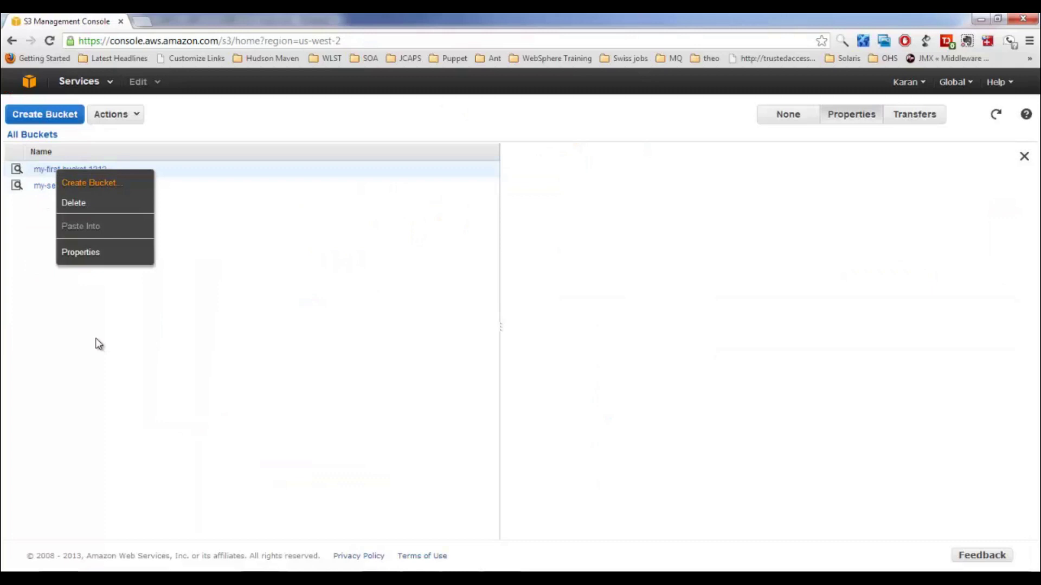
click(98, 253)
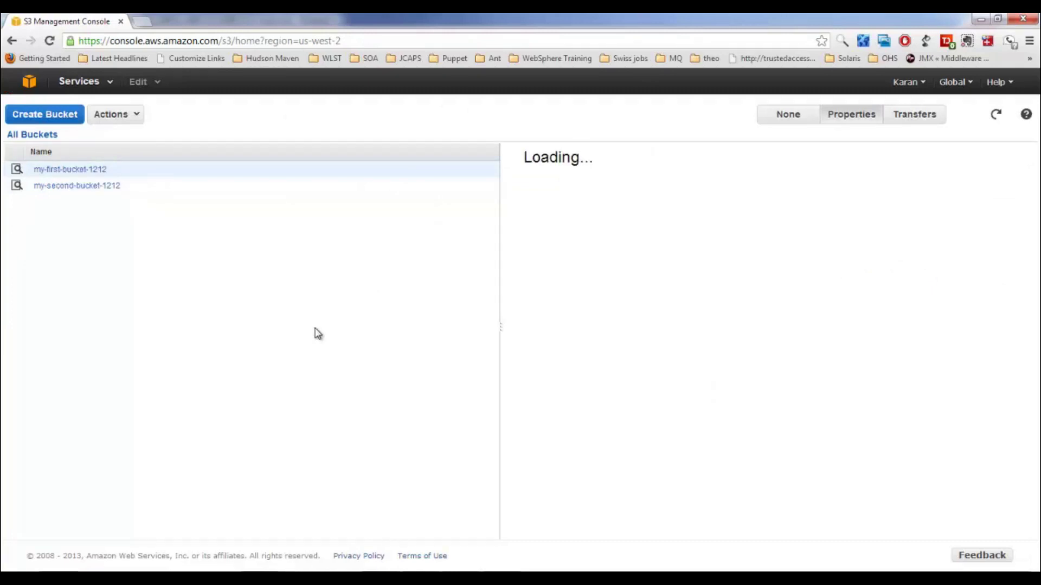
click(580, 250)
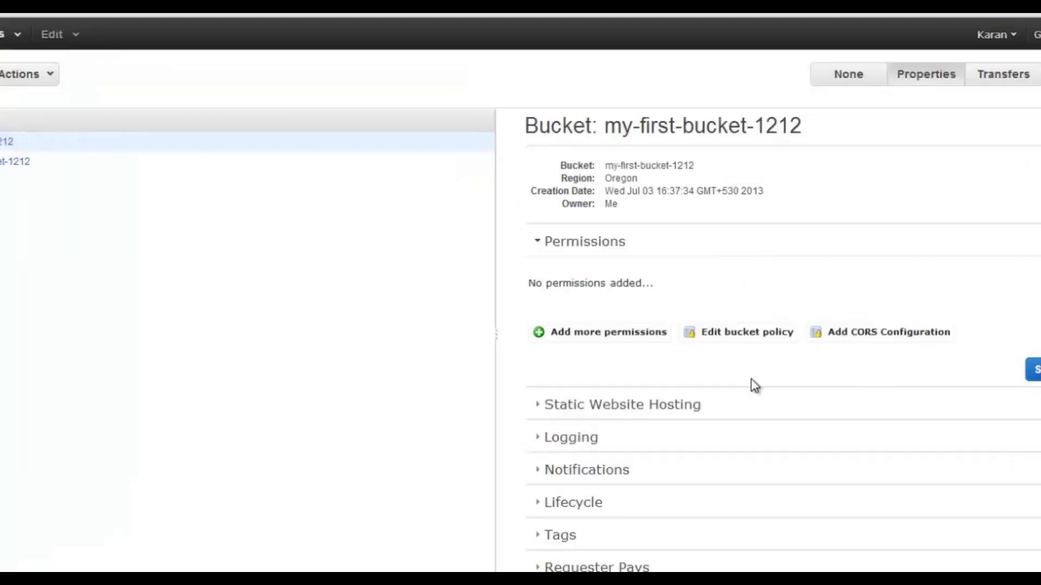
click(730, 332)
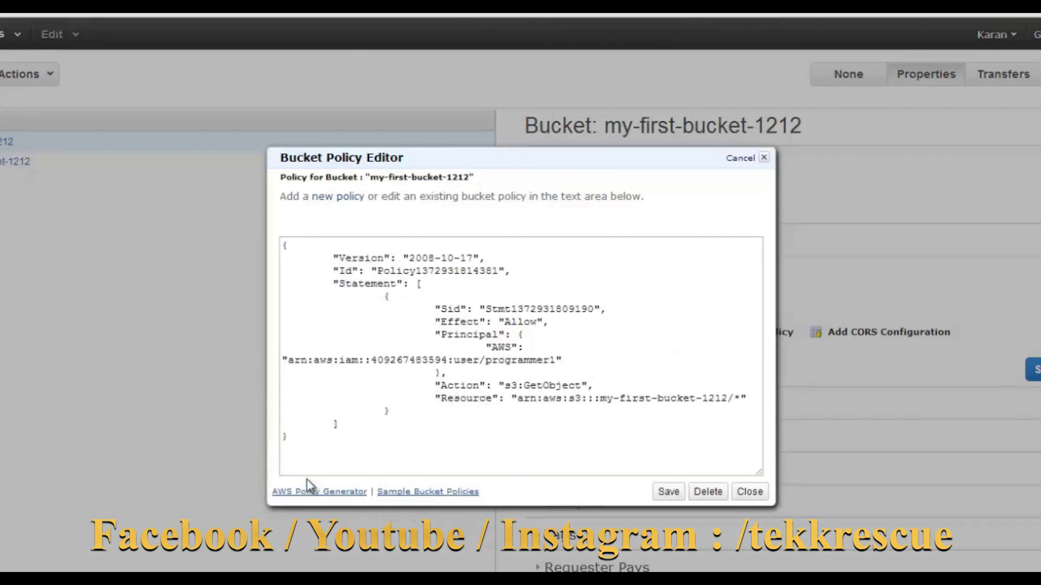
- Open the AWS Policy Generator from the bucket policy editor and set the policy type to S3 Bucket Policy
click(314, 492)
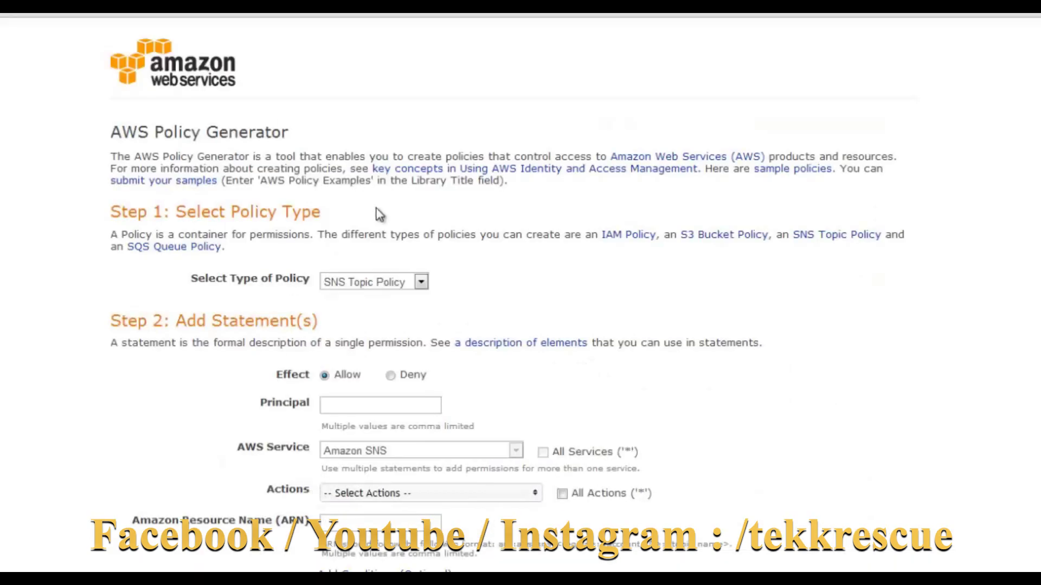
scroll(378, 217, down, 1)
click(383, 206)
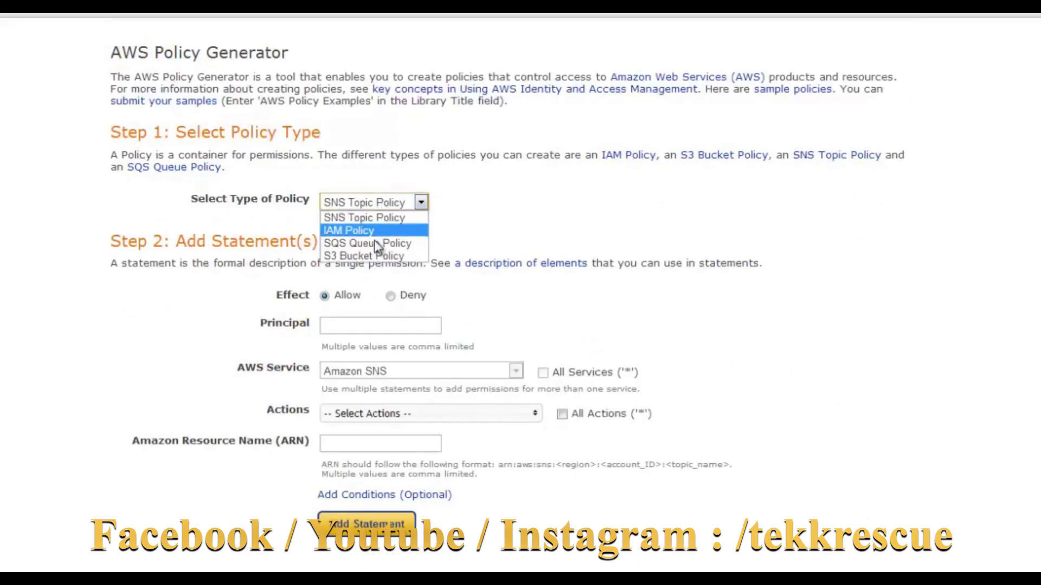
click(371, 257)
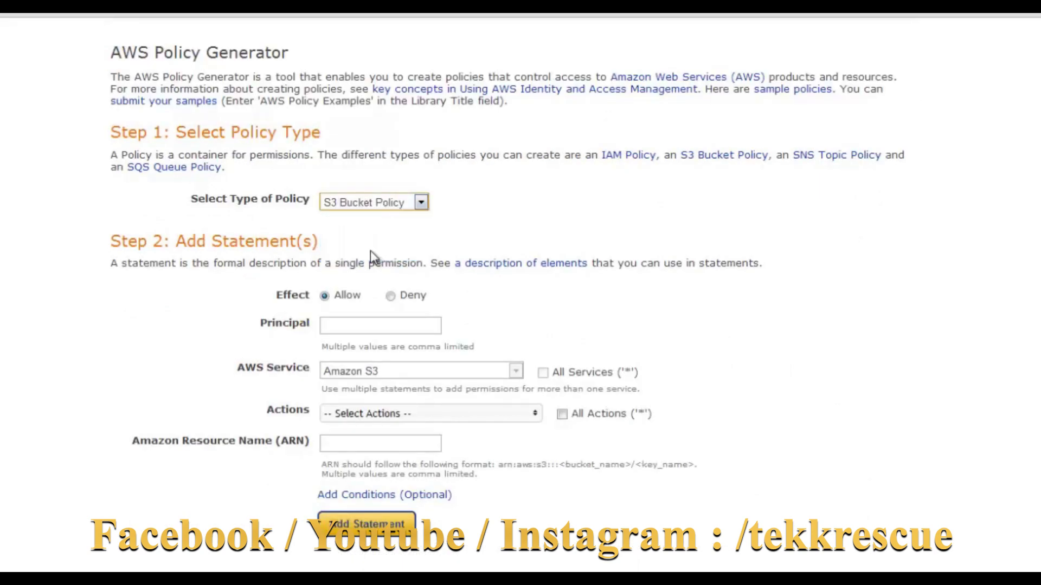
- Begin the statement's principal with arn:aws:iam::
click(345, 326)
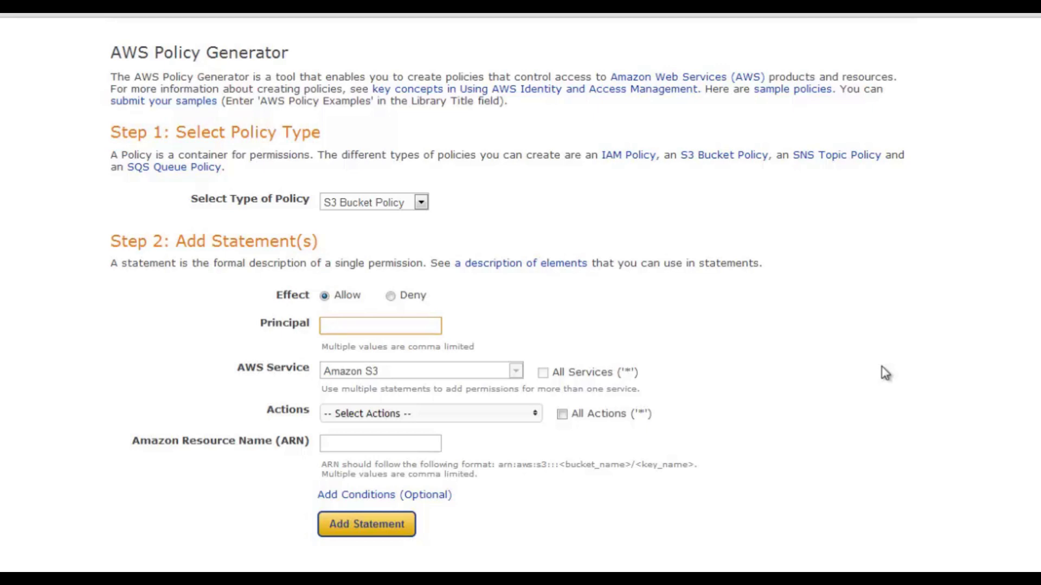
text(arn)
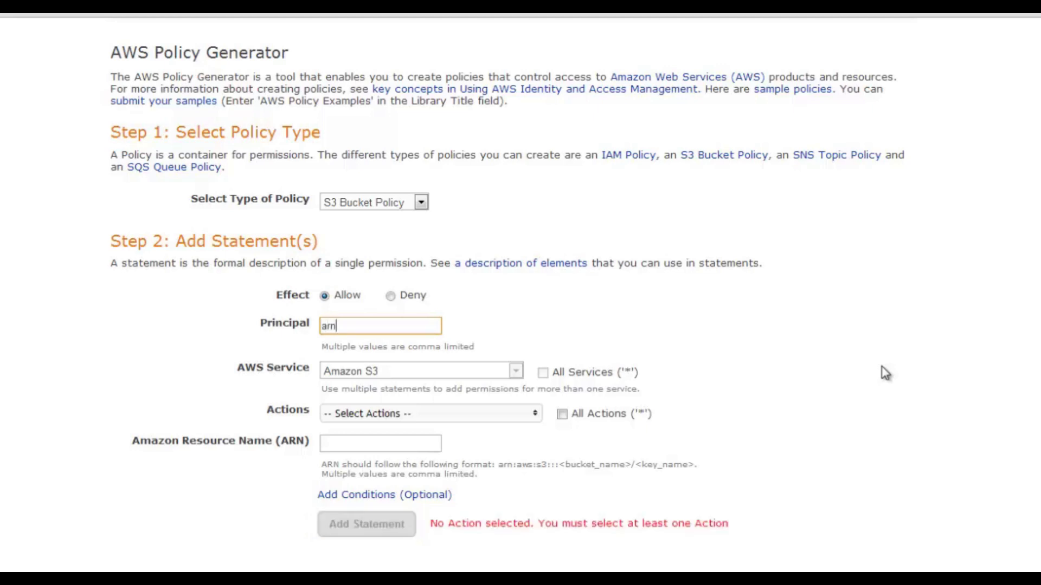
text(:aws:iam::)
key(ctrl+Tab)
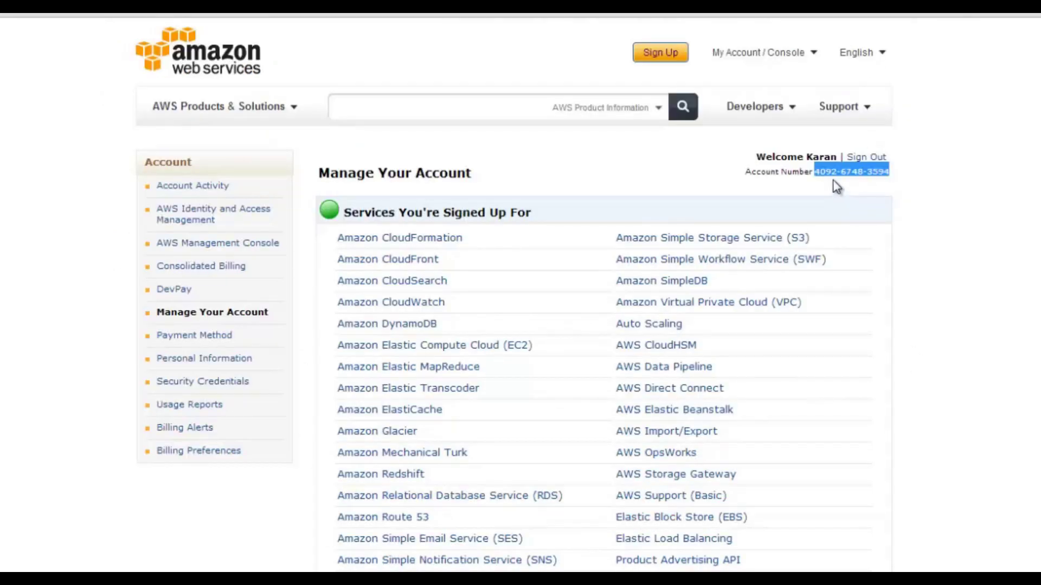
key(ctrl+Tab)
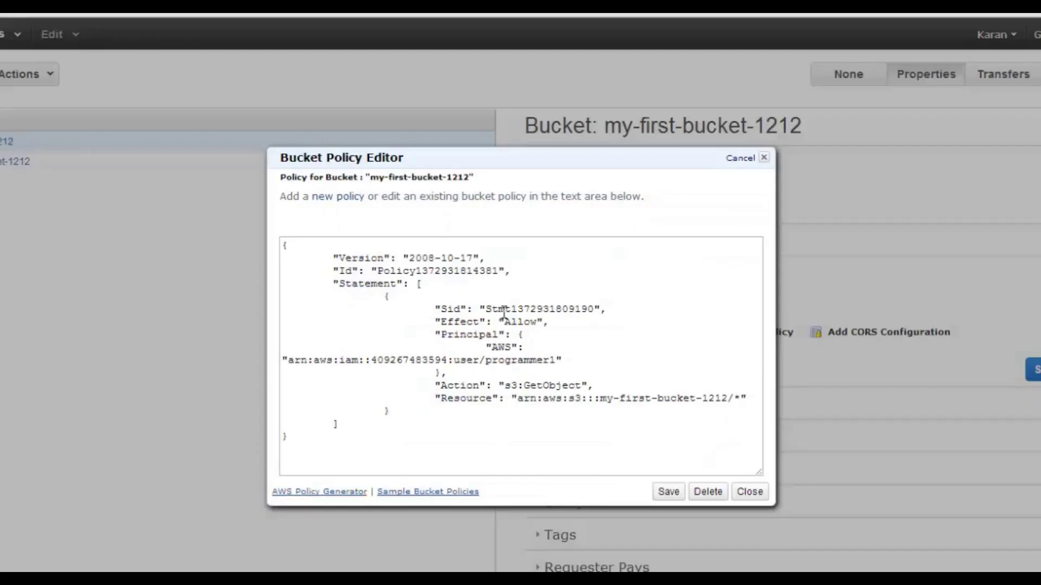
key(ctrl+Tab)
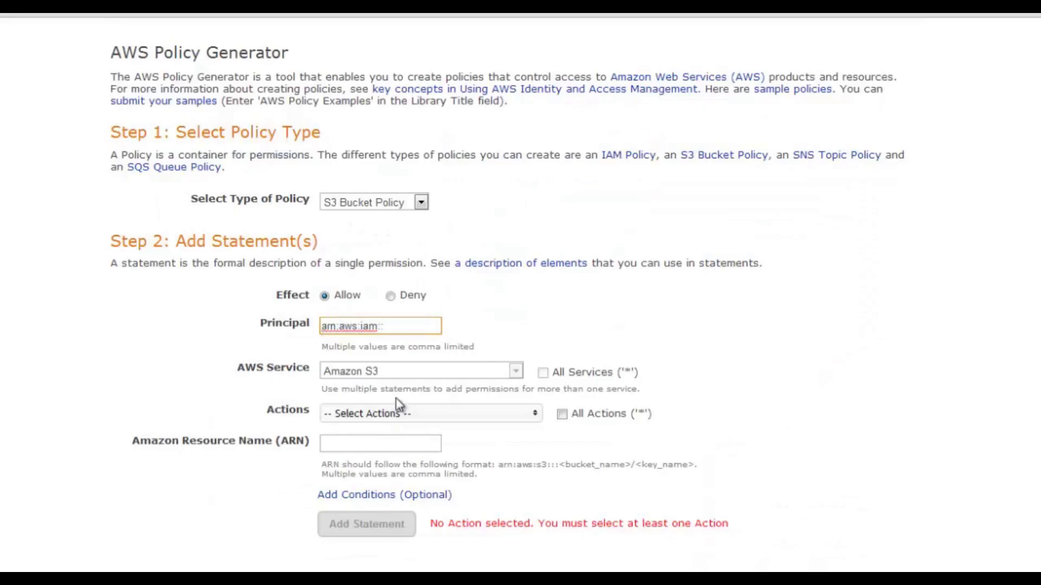
key(ctrl+v)
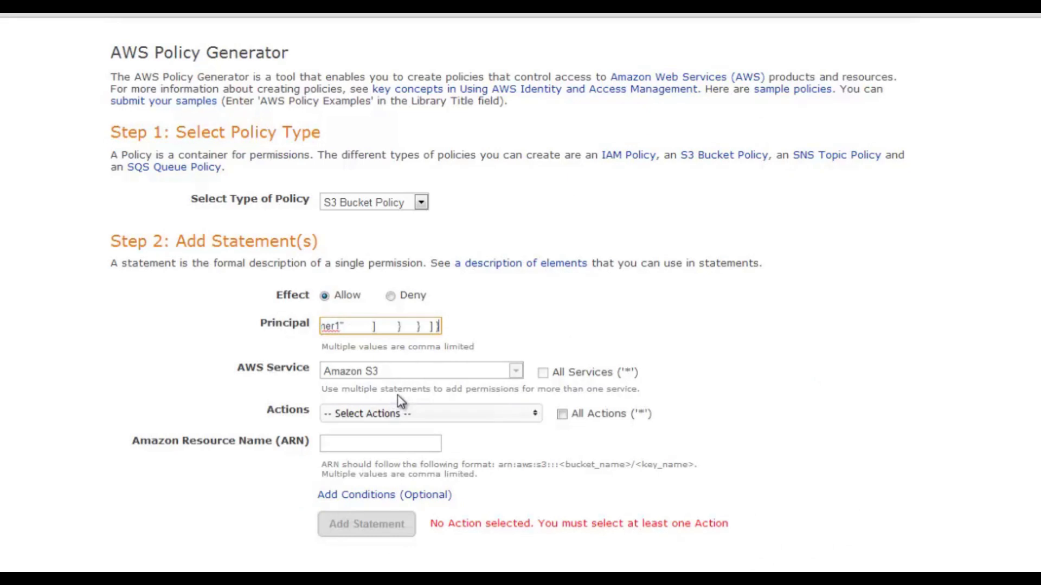
key(ctrl+z)
- Append the AWS account number from the Manage Your Account page to the principal and remove its hyphens
key(ctrl+Tab)
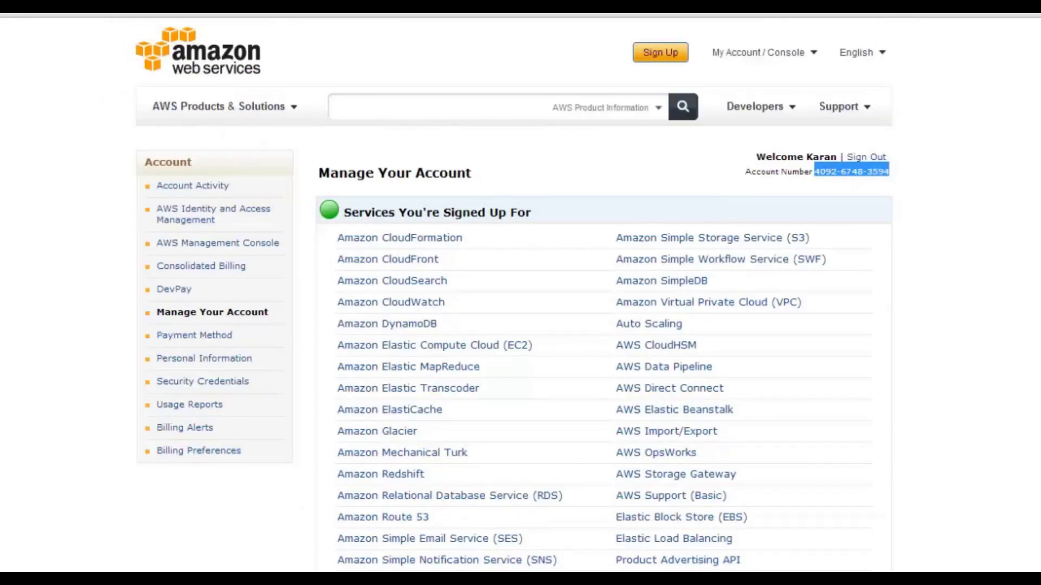
key(ctrl+shift+Tab)
key(ctrl+v)
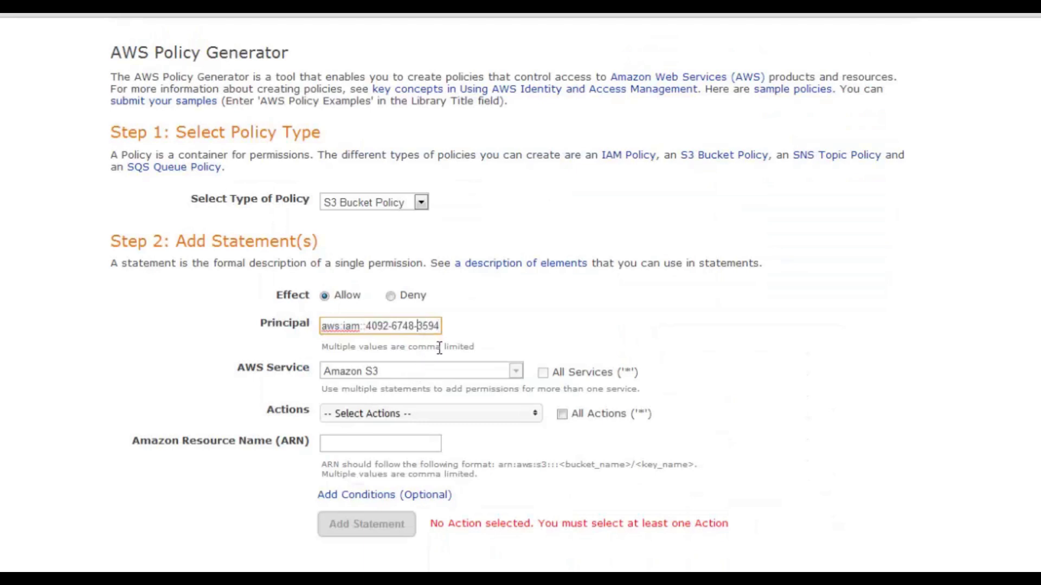
key(BackSpace)
key(Left)
key(Left)
key(Left)
key(Left)
key(BackSpace)
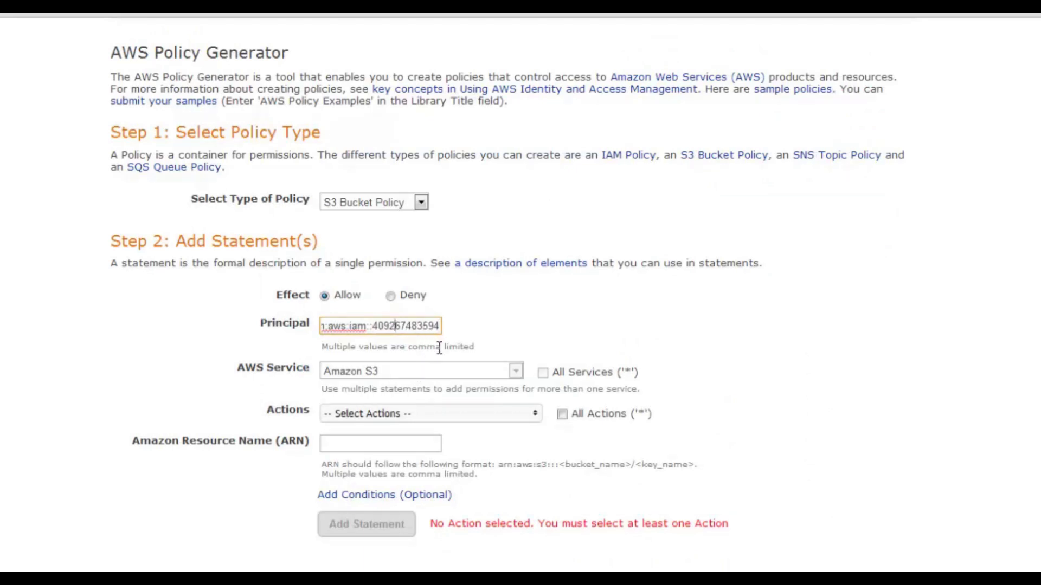
- Complete the principal by appending :user/programmer1 after the account number
key(End)
text(:)
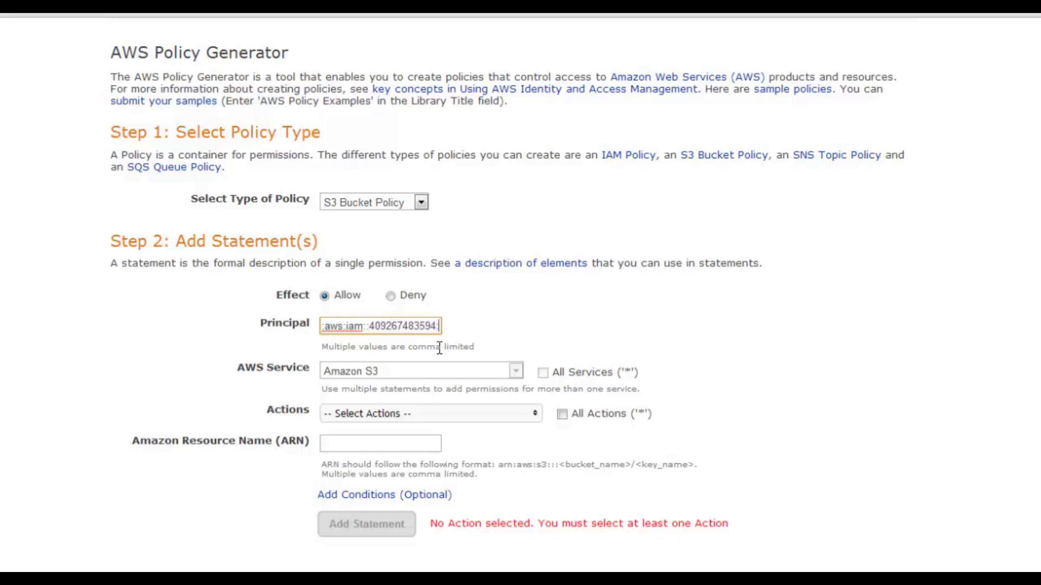
text(user)
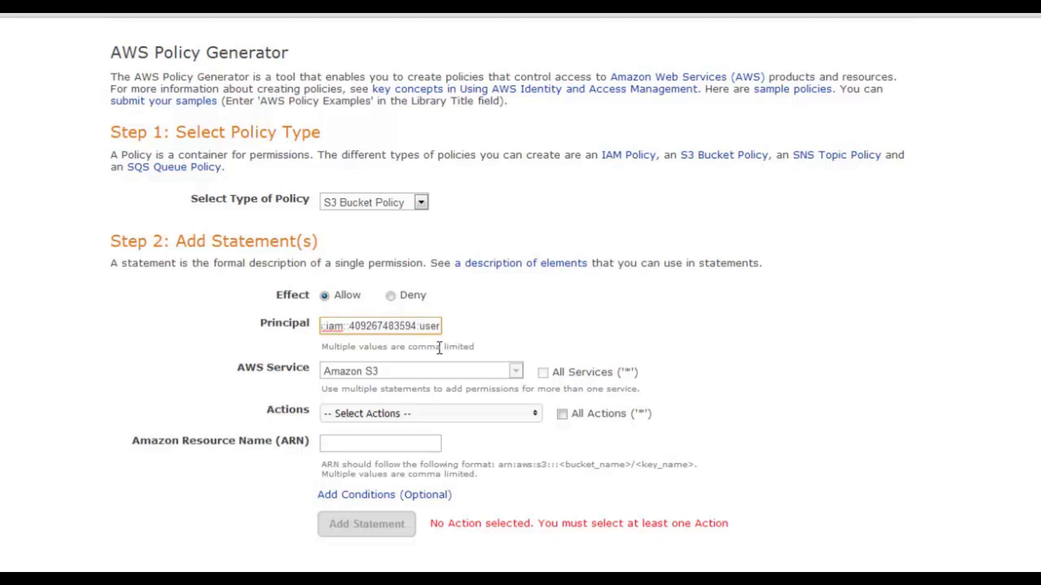
text(/pr)
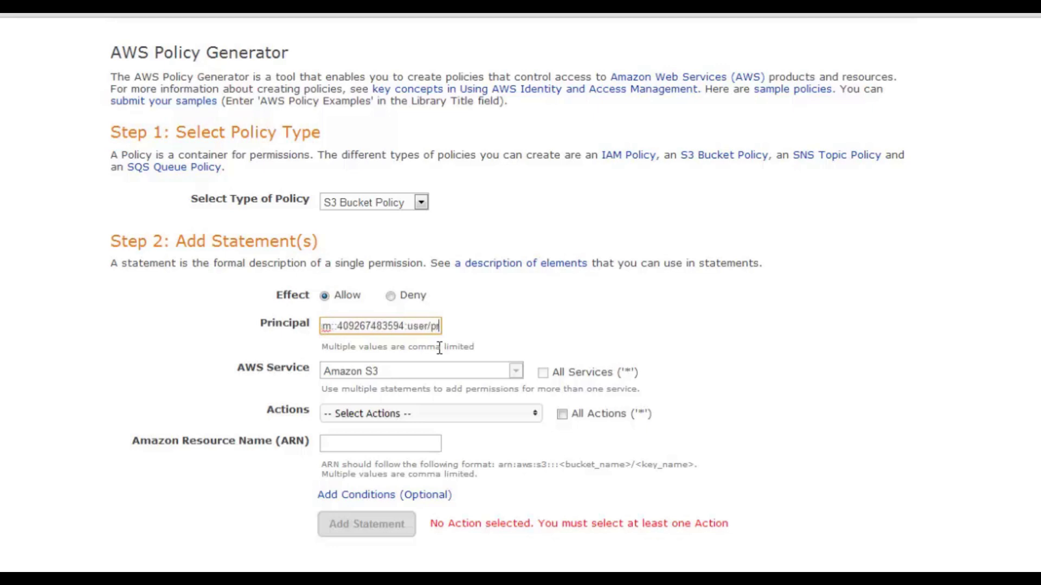
text(ogrammer1)
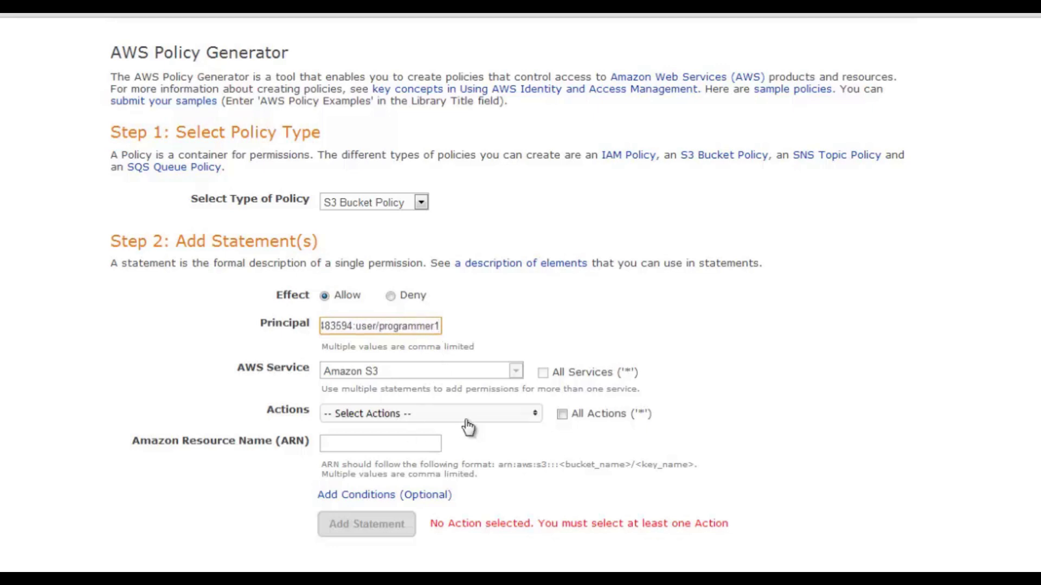
- Select GetObject as the statement's only allowed action
click(536, 414)
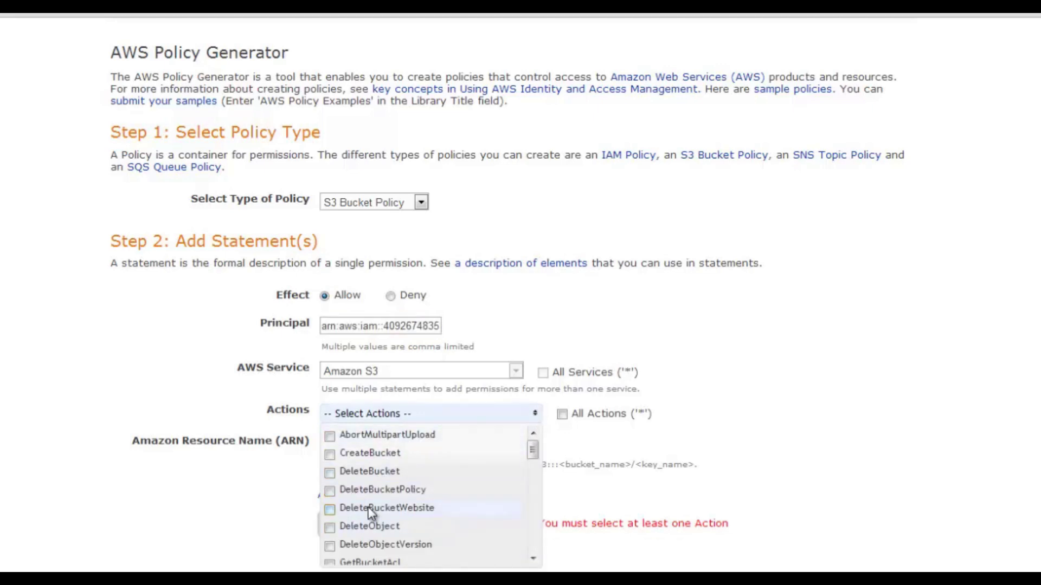
scroll(355, 521, down, 3)
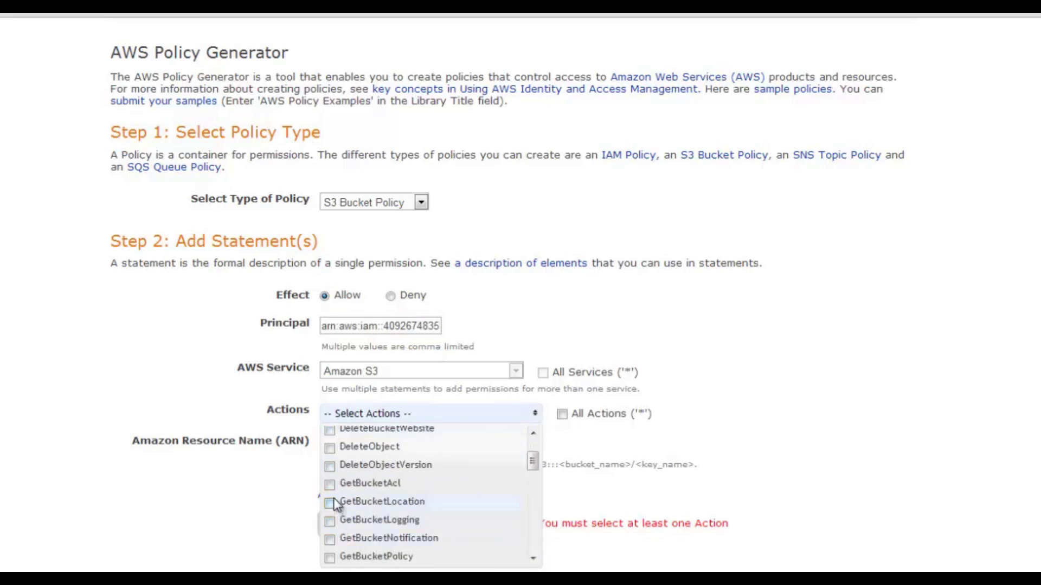
scroll(339, 489, down, 3)
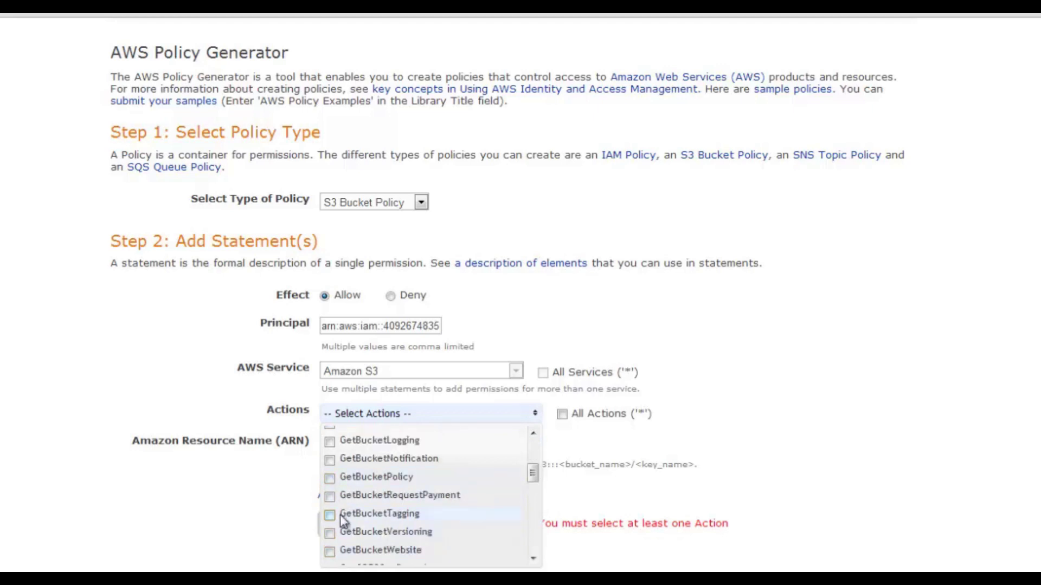
scroll(340, 515, down, 9)
scroll(338, 473, up, 3)
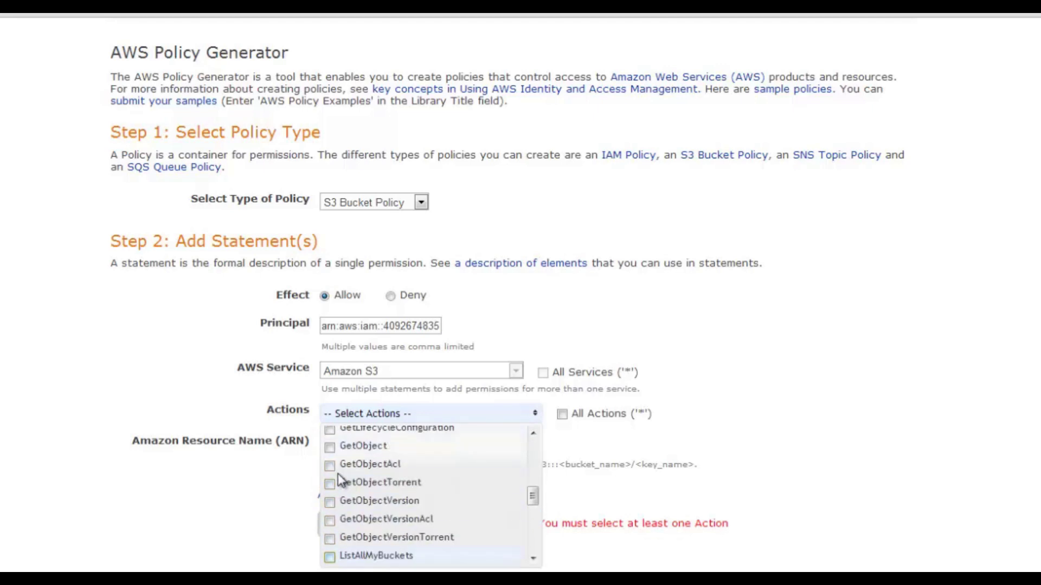
click(330, 448)
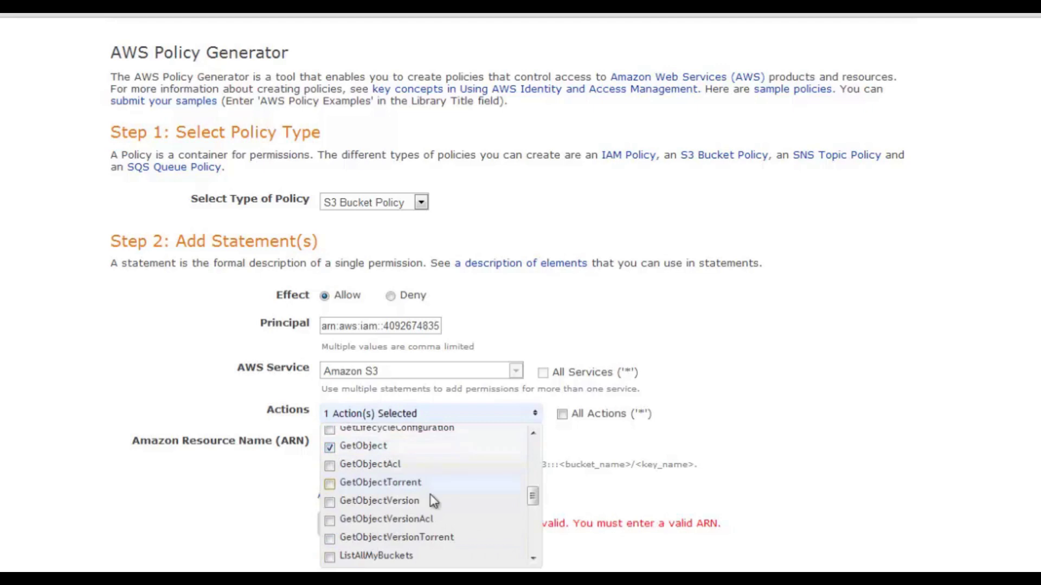
click(627, 461)
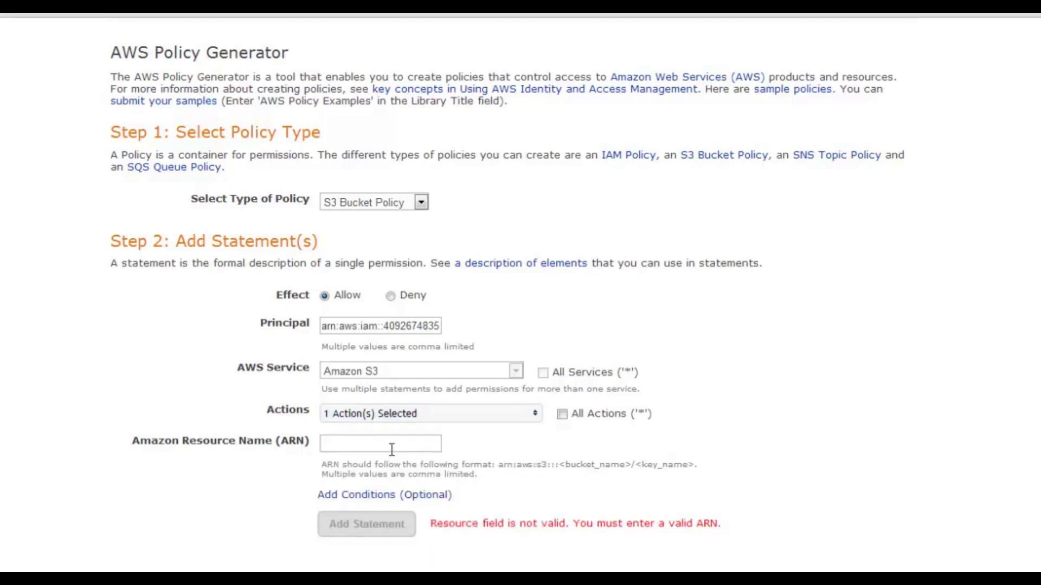
- Set the Amazon Resource Name to arn:aws:s3:::my-first-bucket-1212/*, taking the bucket name from the existing bucket policy
click(391, 447)
text(arn:aws:)
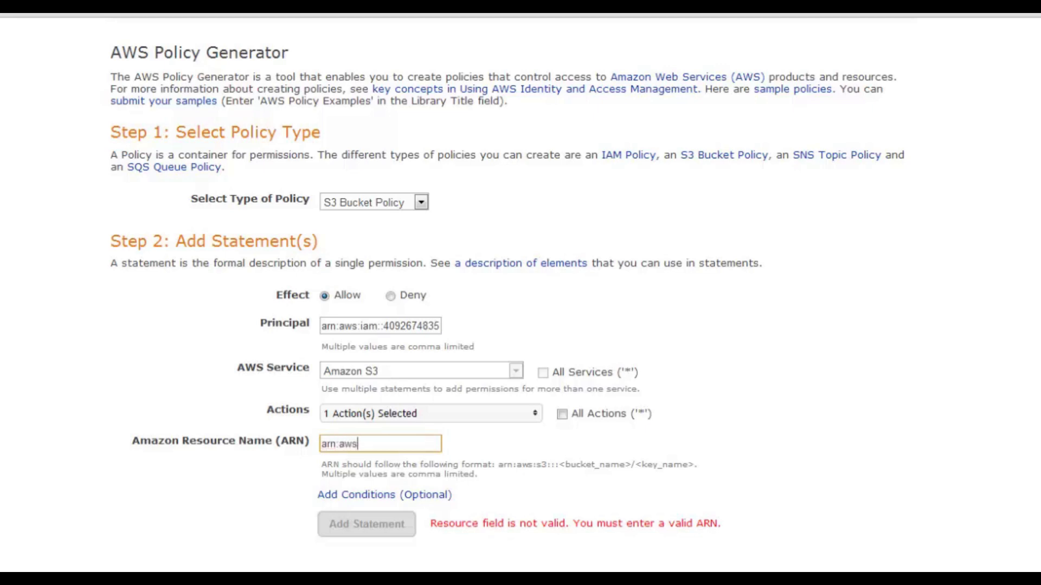
text(s3:::)
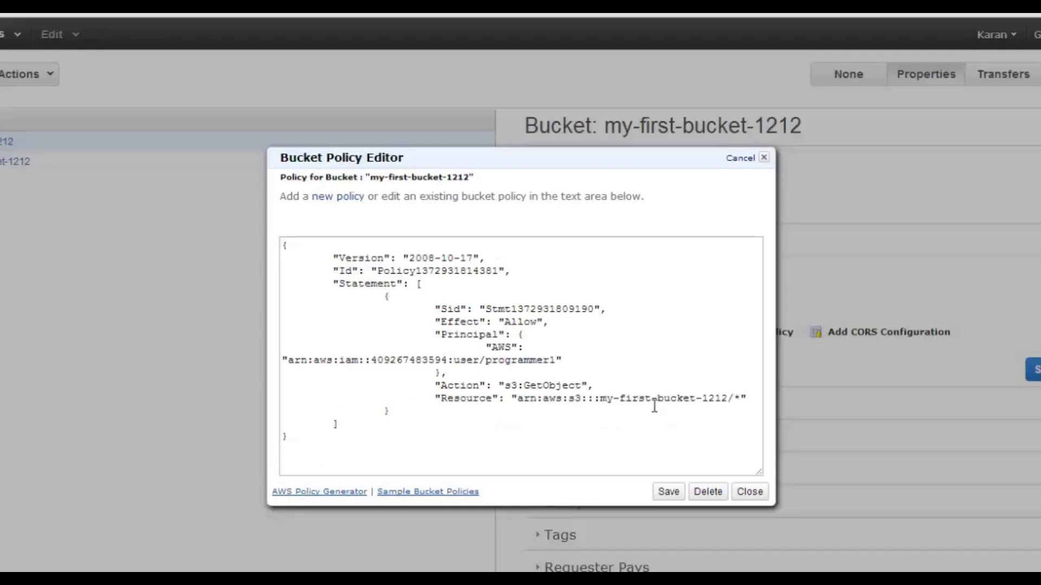
drag(600, 399, 729, 394)
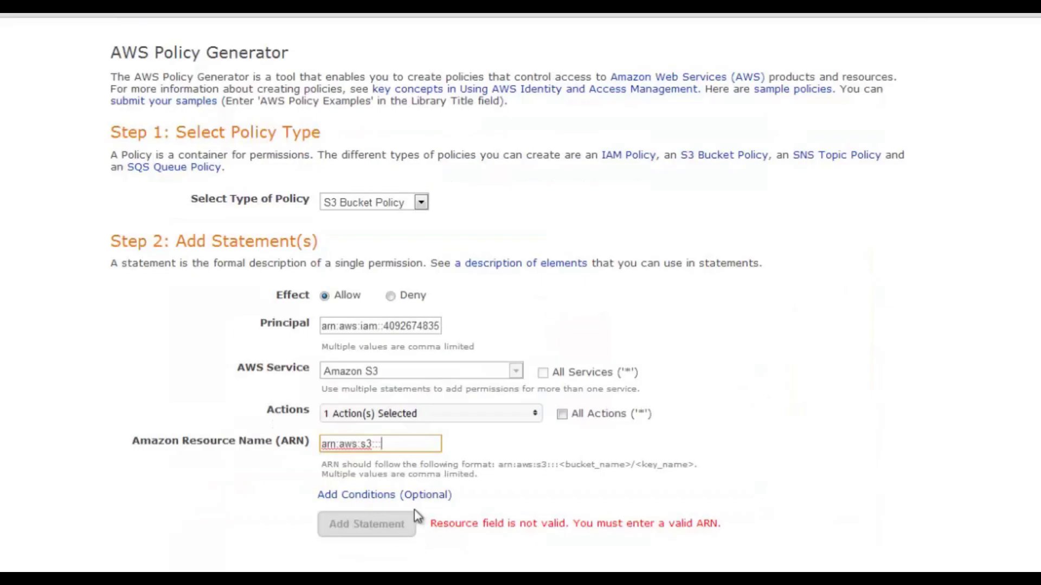
text(my-first-bucket-1212)
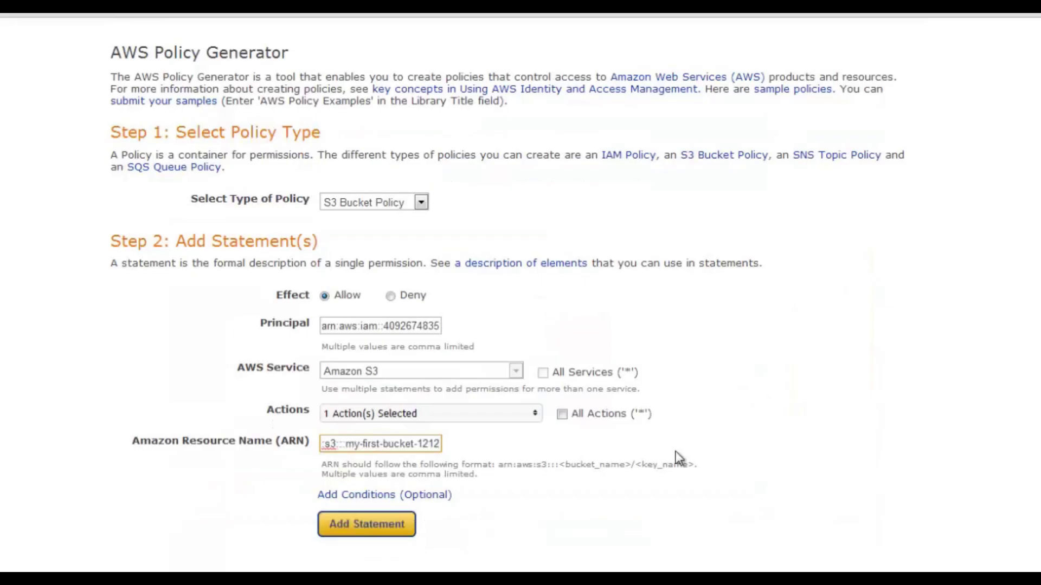
text(/)
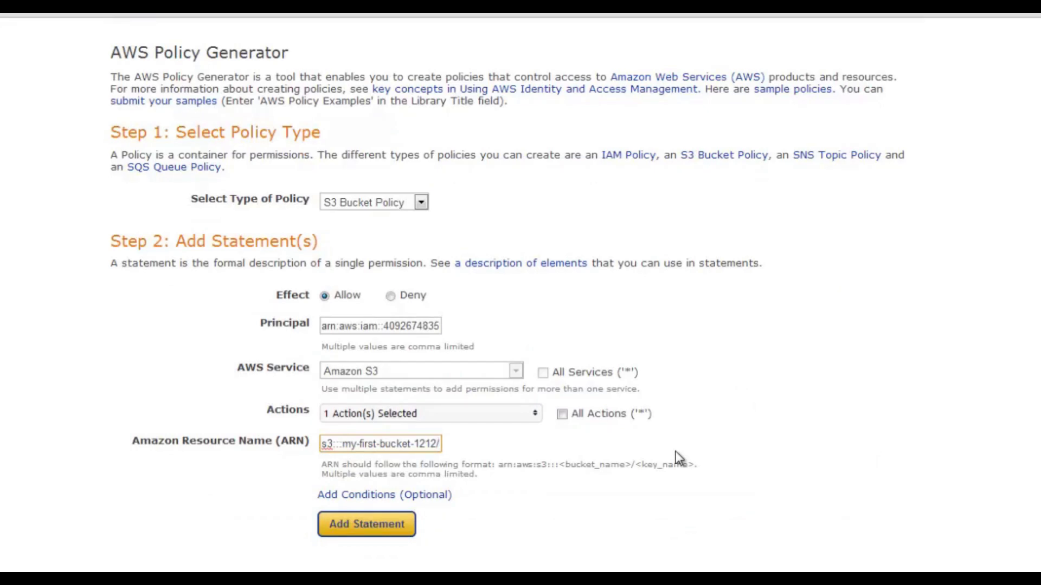
text(*)
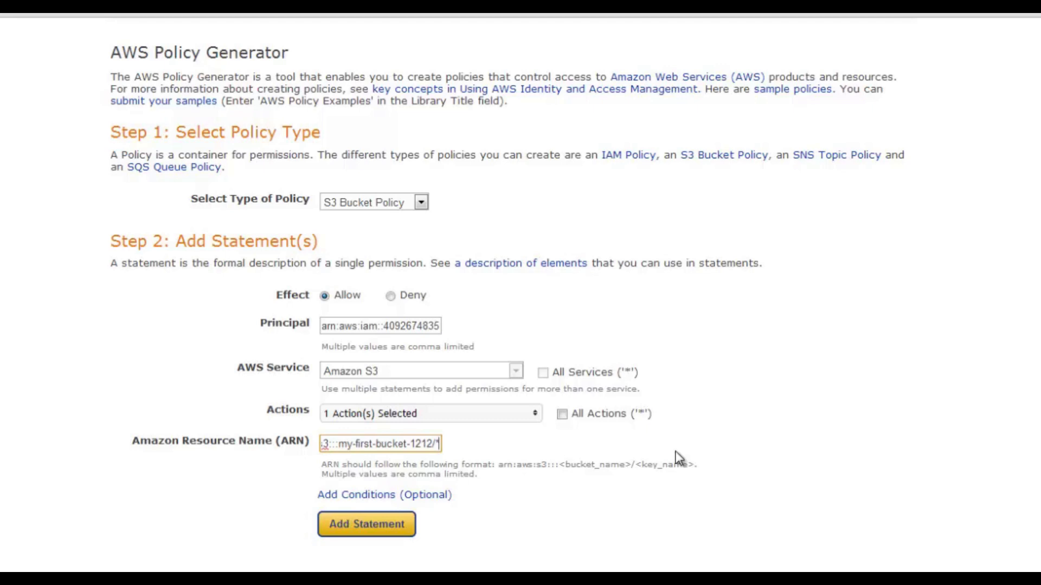
- Try test.html as the key name in the resource ARN and restore the * wildcard
key(BackSpace)
text(test.html)
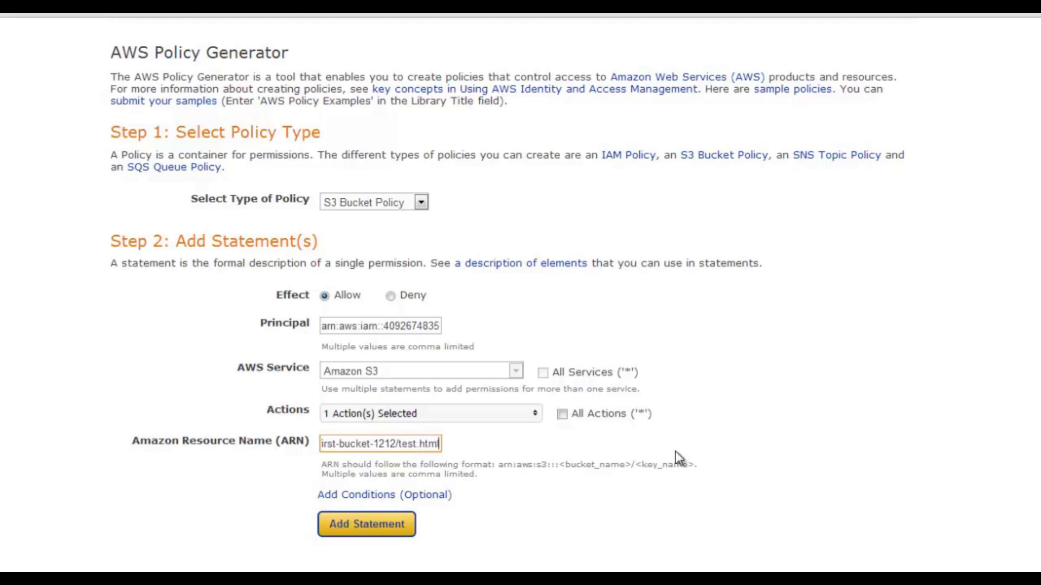
key(BackSpace)
key(BackSpace)
key(BackSpace)
key(BackSpace)
key(BackSpace)
key(BackSpace)
key(BackSpace)
key(BackSpace)
key(BackSpace)
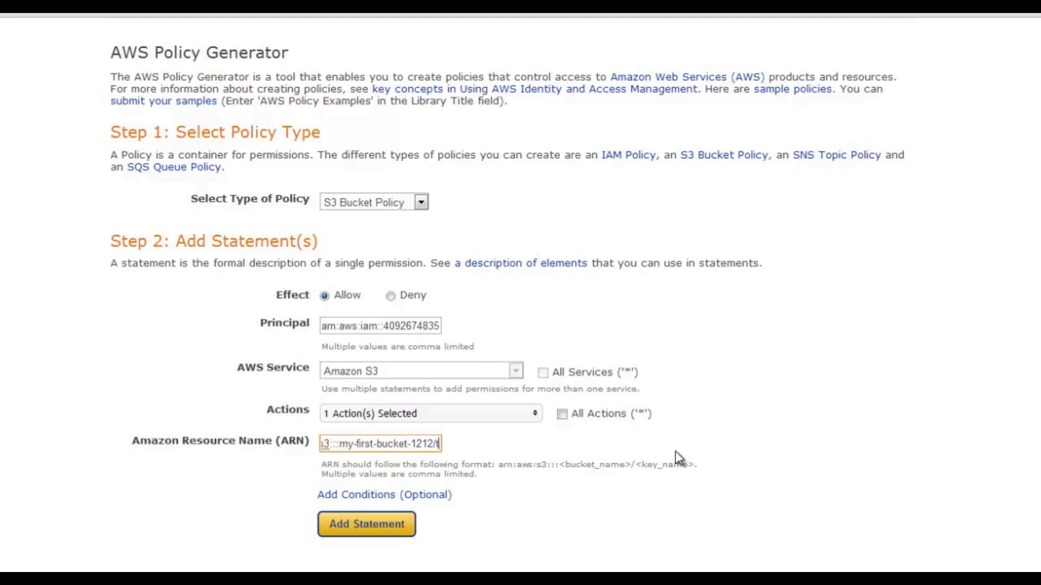
text(*)
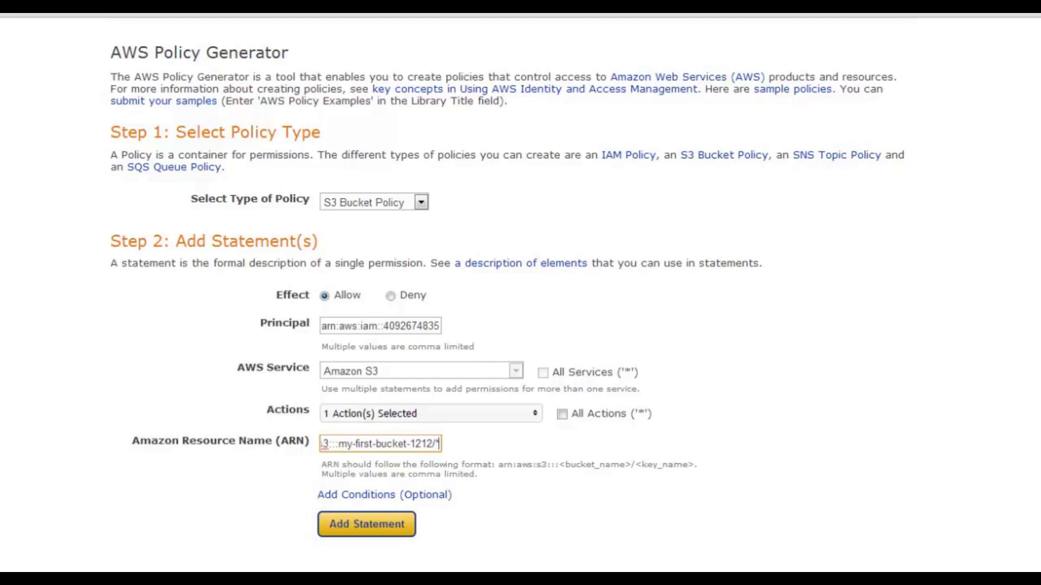
- Add the statement to the policy and generate the policy JSON document
click(348, 525)
scroll(602, 527, down, 5)
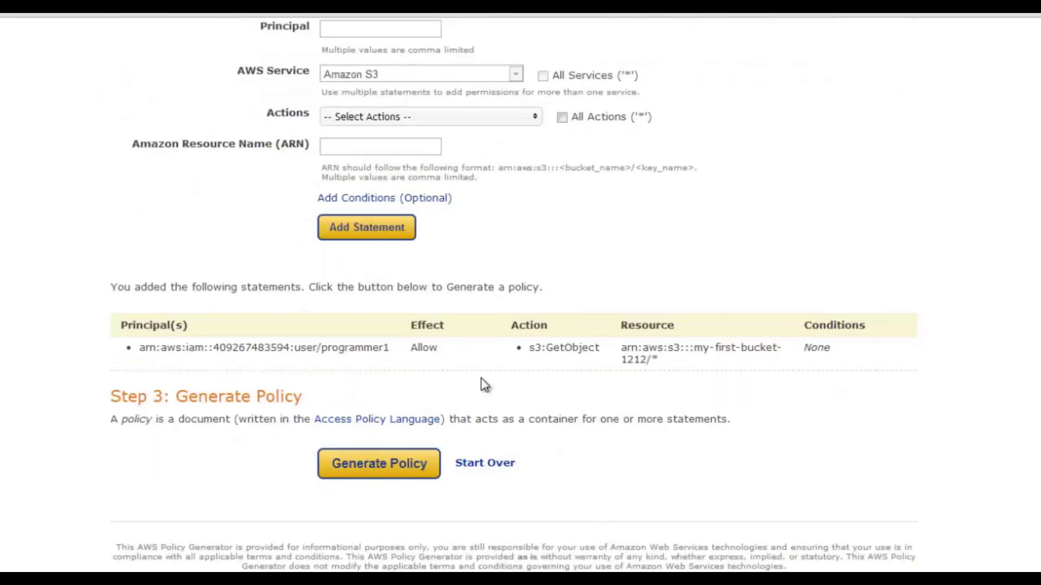
click(369, 463)
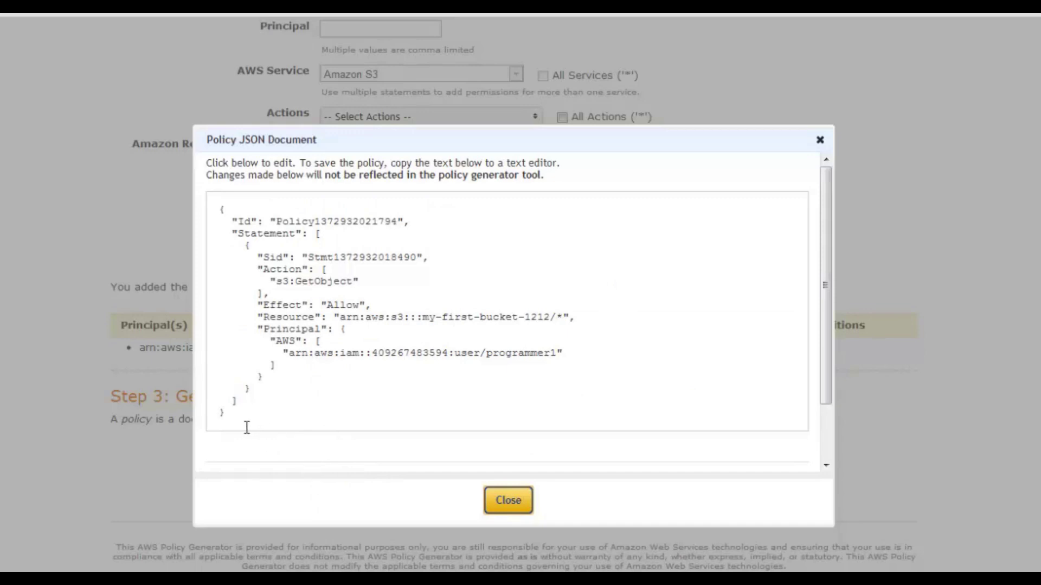
- Examine the action, effect, resource bucket and principal user in the generated policy JSON
double_click(289, 270)
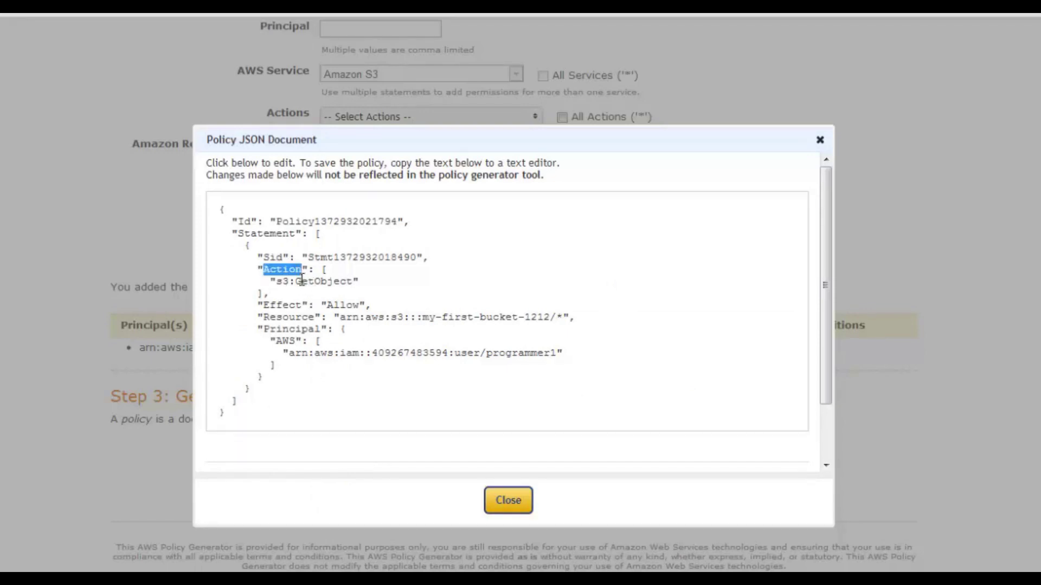
drag(298, 281, 344, 277)
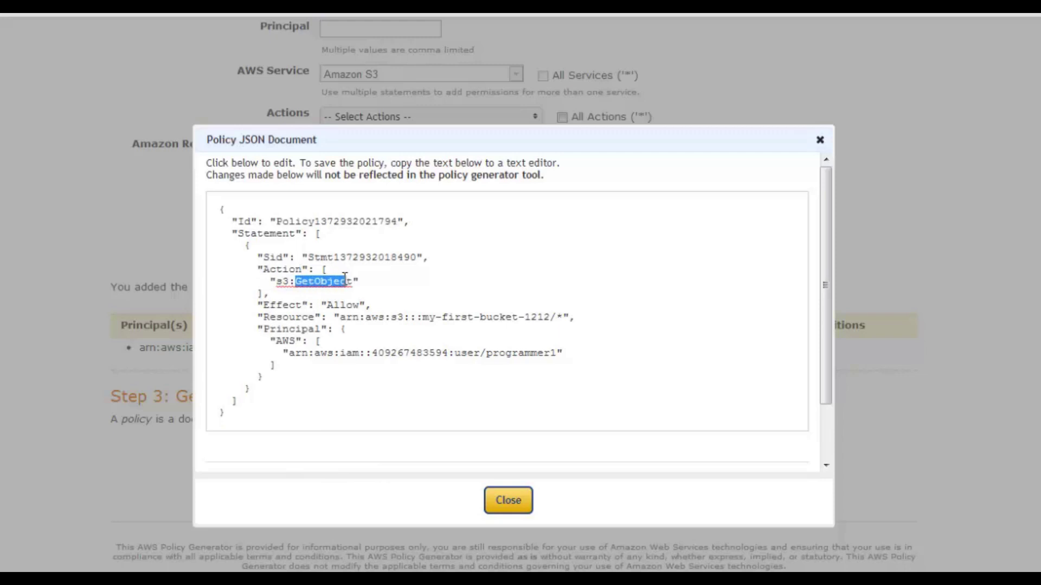
double_click(340, 305)
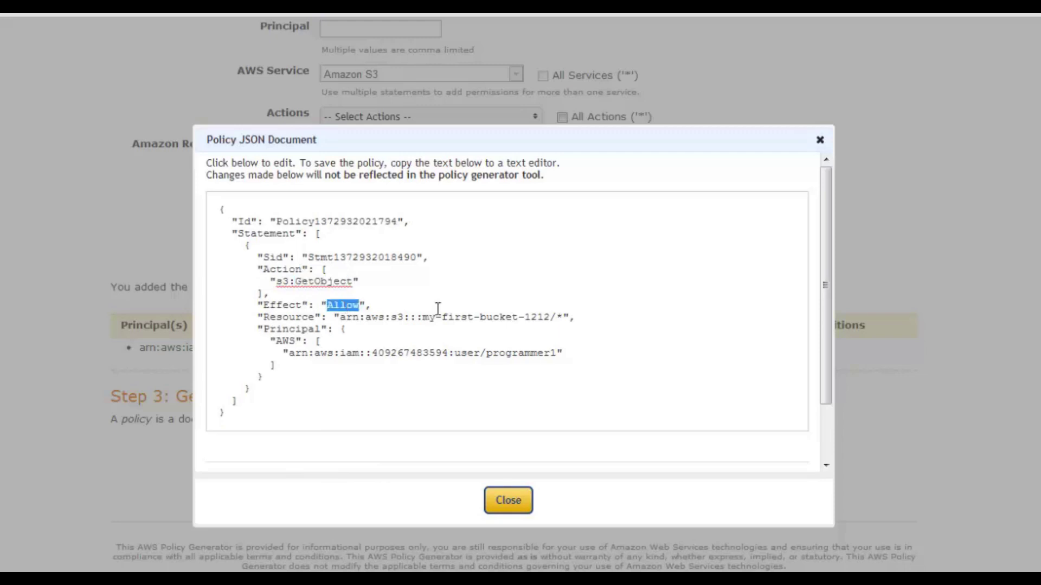
drag(423, 318, 518, 318)
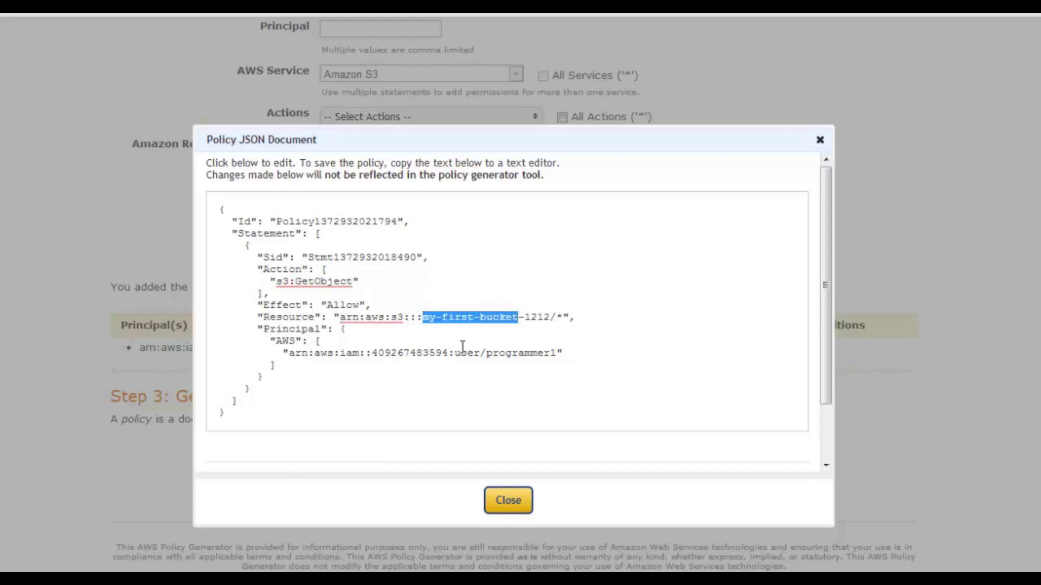
double_click(538, 354)
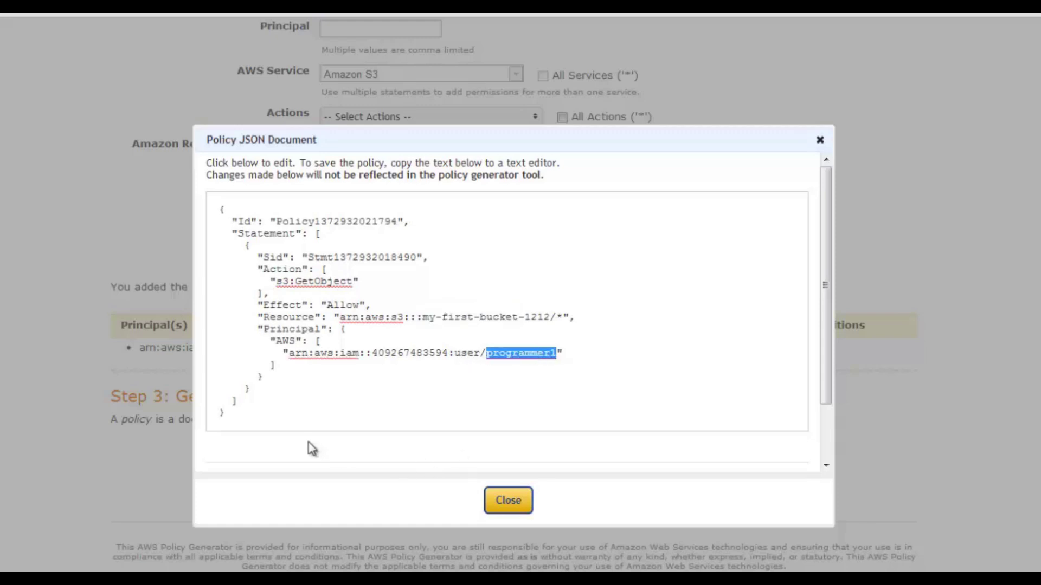
- Replace the existing bucket policy of my-first-bucket-1212 with the generated JSON, and save the policy and the bucket's permissions
drag(274, 421, 108, 134)
key(ctrl+c)
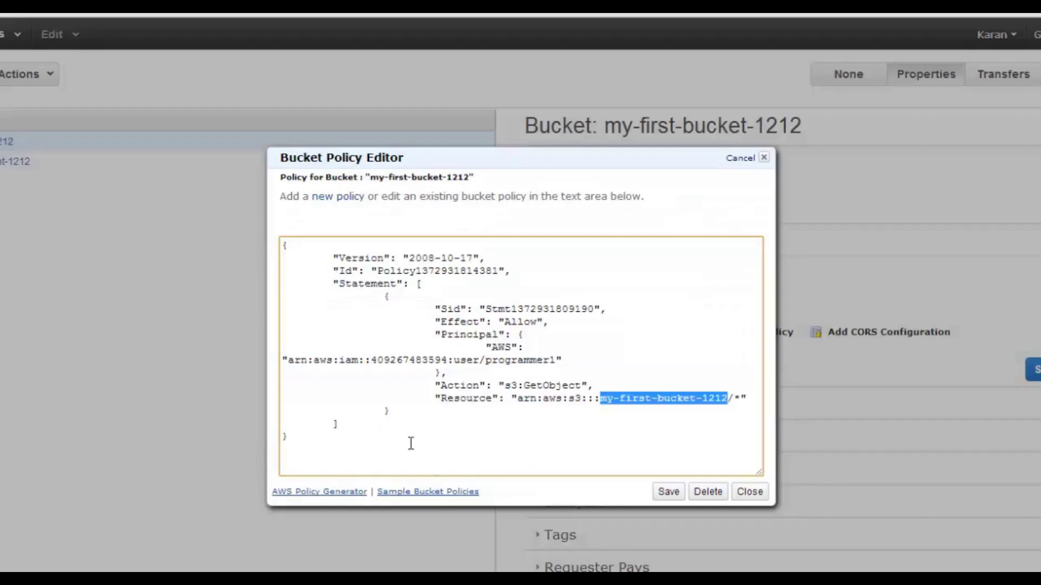
drag(409, 441, 82, 152)
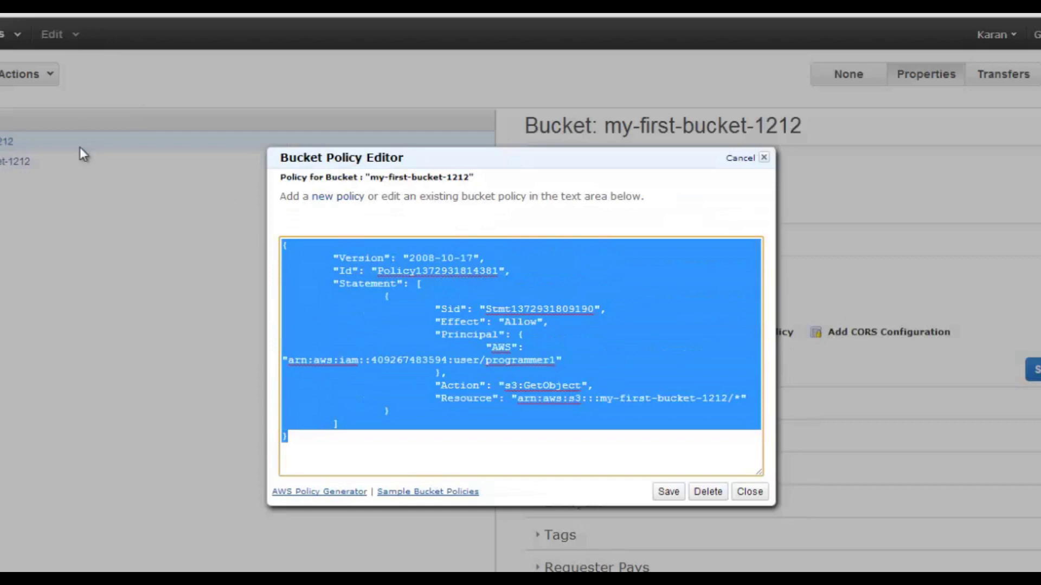
key(Delete)
key(ctrl+v)
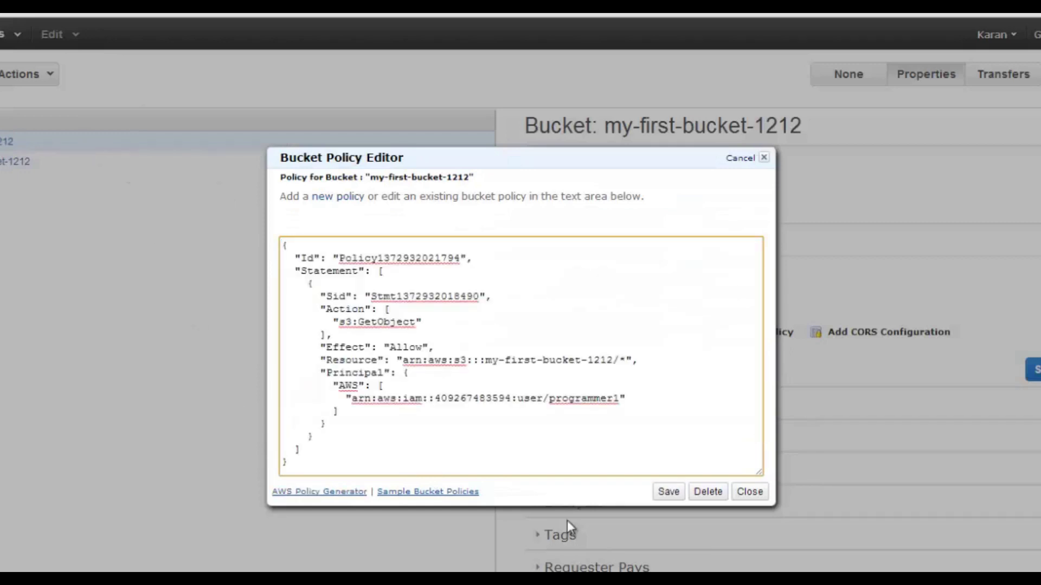
click(670, 494)
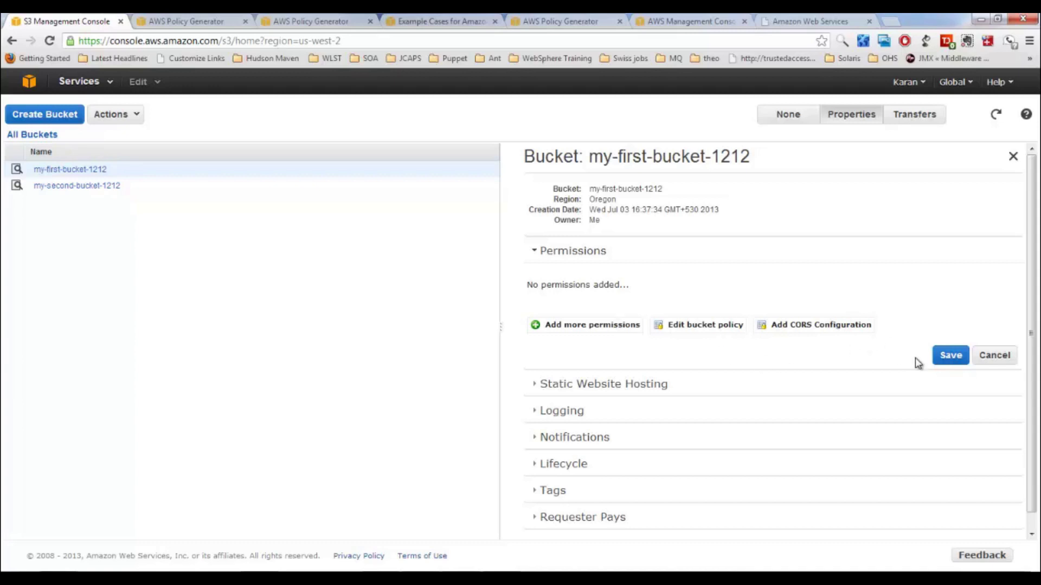
click(940, 360)
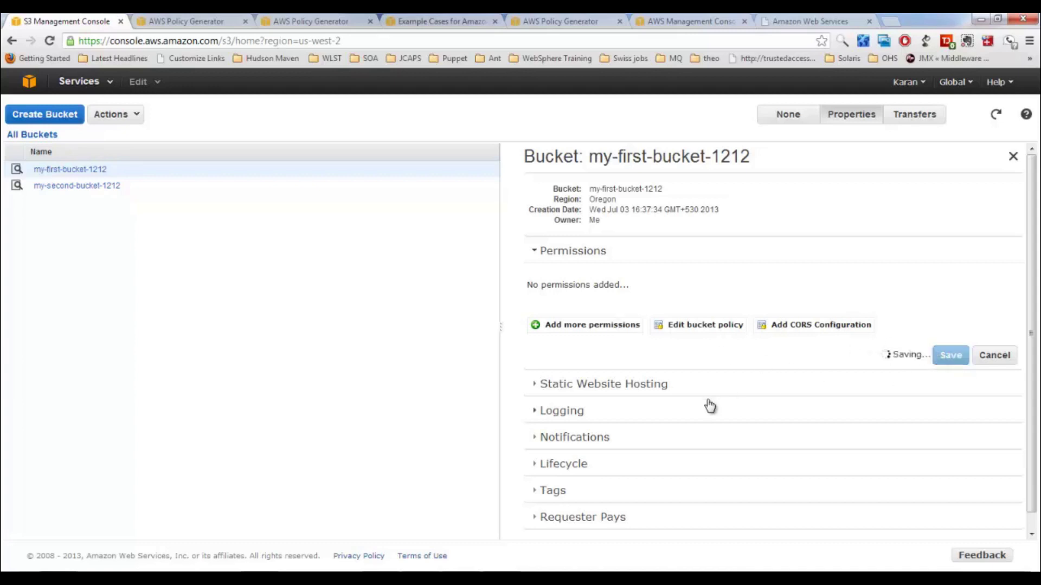